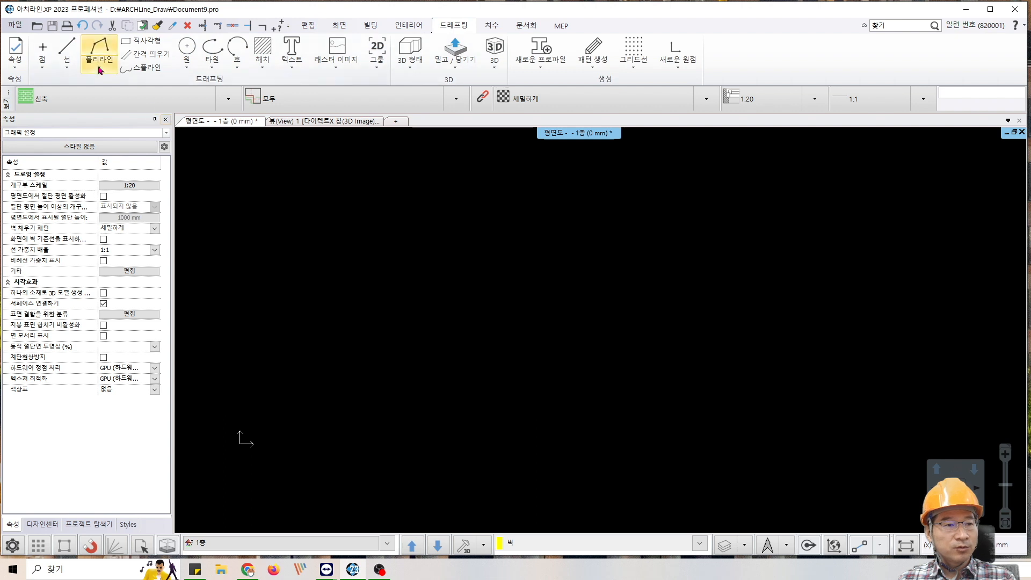
Step: Draw an open four-segment polyline with a horizontal base whose slanted last segment crosses below the base
click(99, 63)
click(109, 88)
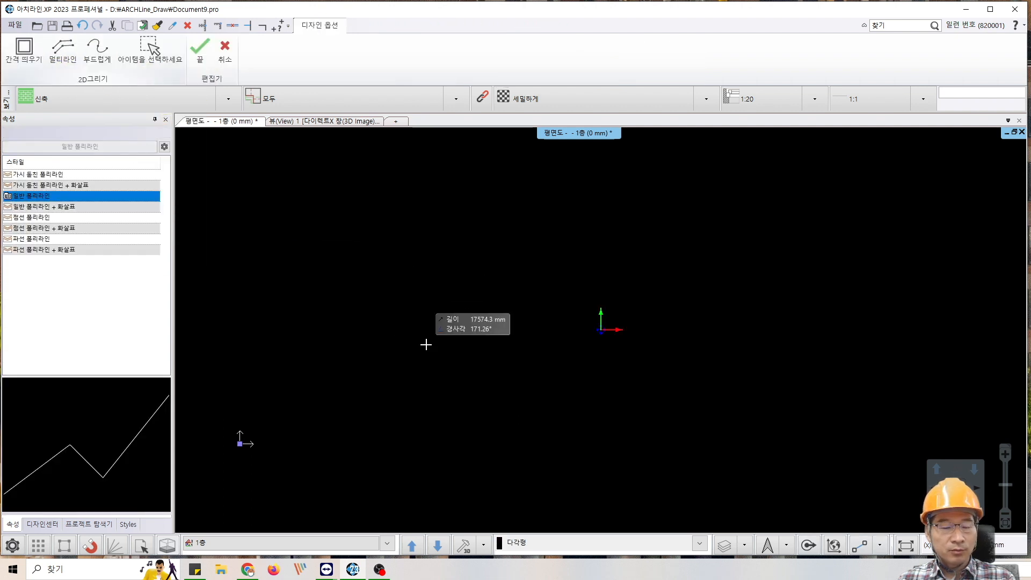
click(323, 430)
click(568, 430)
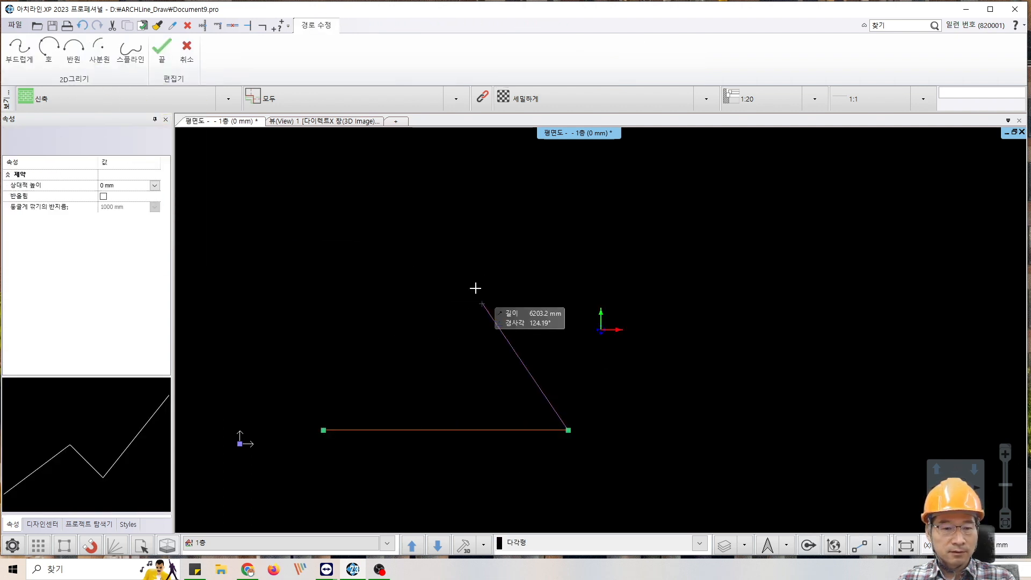
click(568, 284)
click(361, 255)
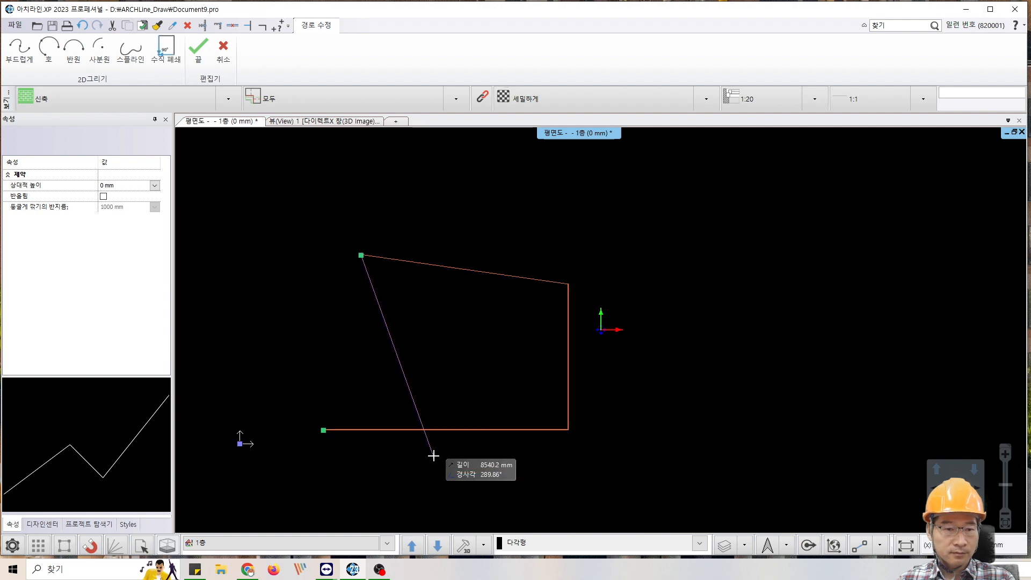
click(435, 471)
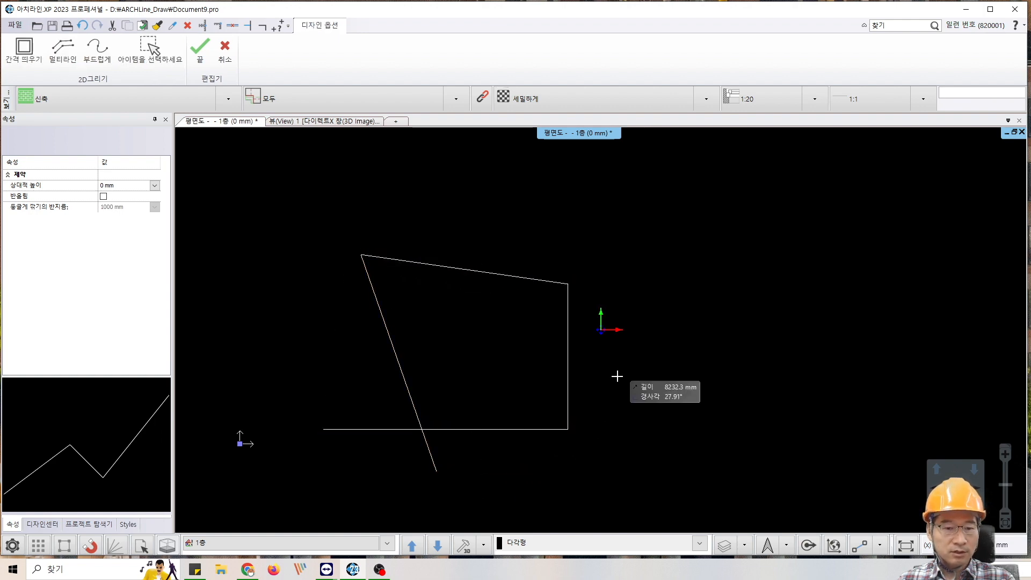
key(Return)
Step: Trim both polyline ends that stick out past their crossing point, using the delete-between-points tool
middle_drag(524, 288, 492, 271)
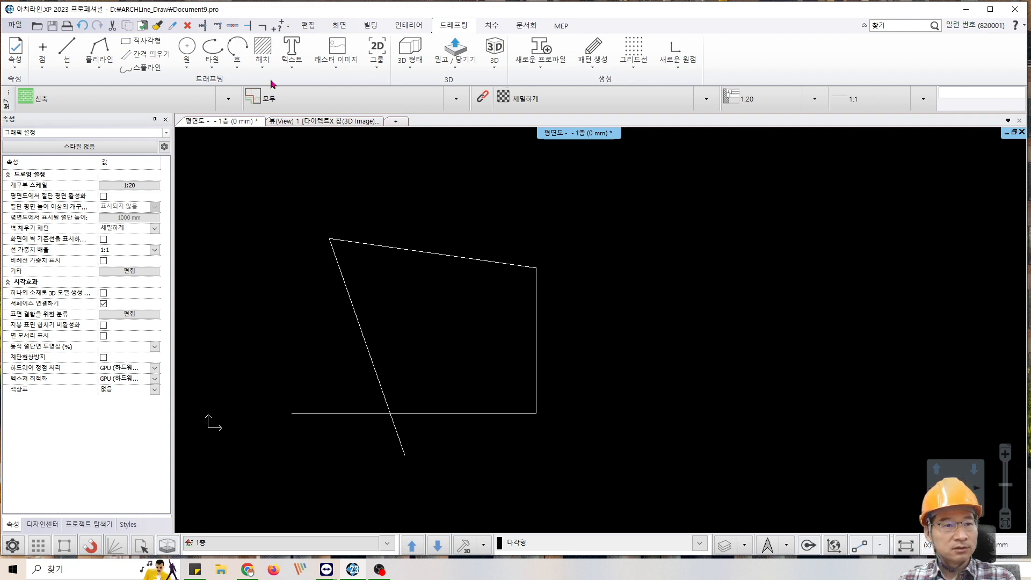
click(239, 30)
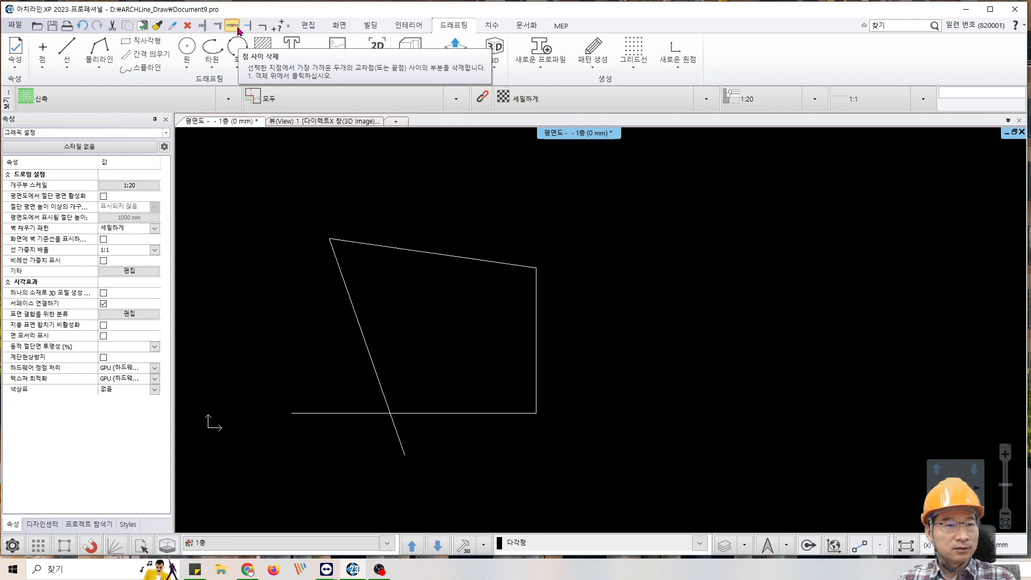
click(319, 413)
click(400, 446)
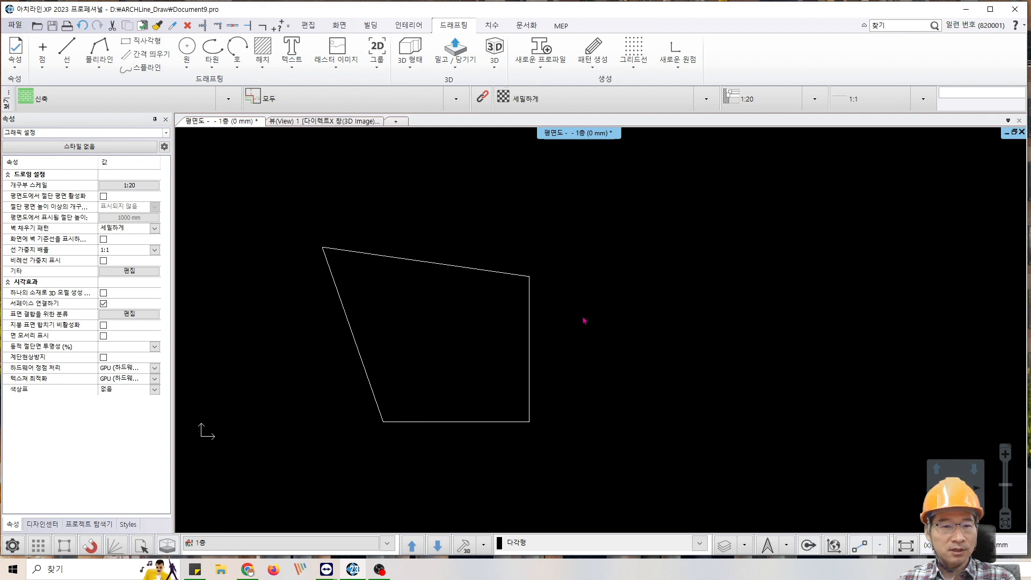
middle_drag(575, 308, 553, 308)
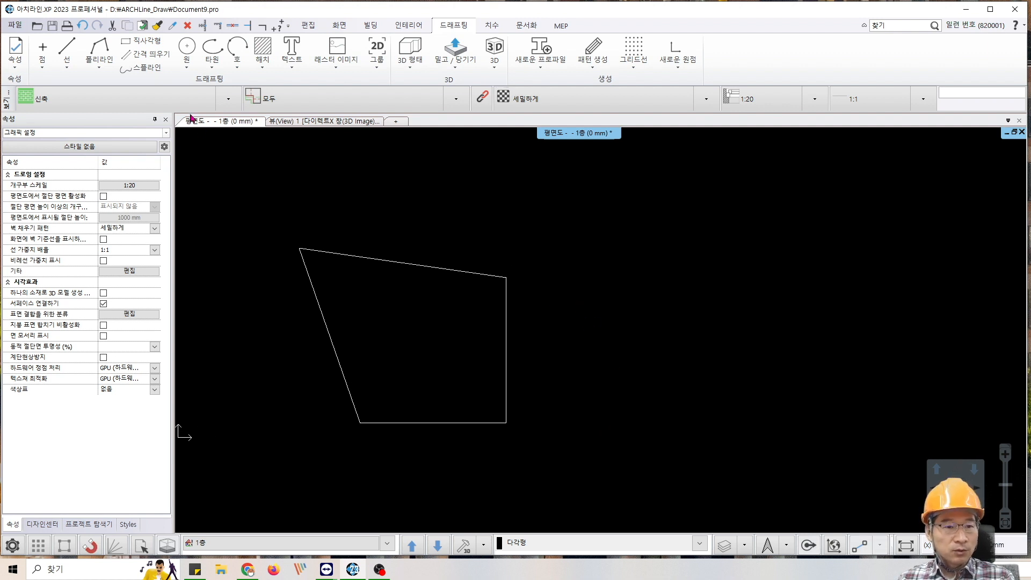
Step: Draw a four-segment wall beside the trimmed polyline, with the slanted last segment crossing and extending past the horizontal base wall
click(370, 26)
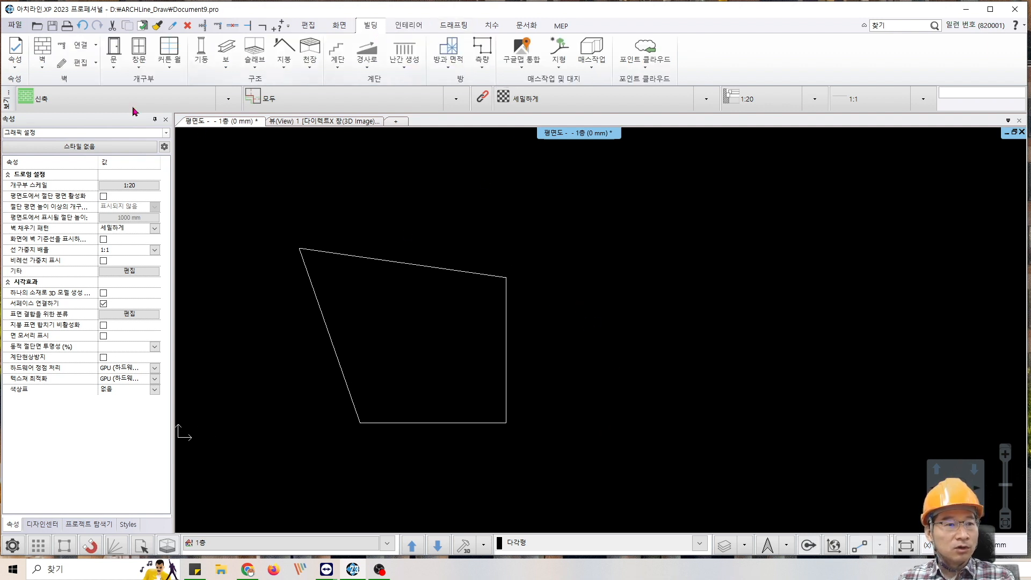
click(44, 72)
click(65, 85)
middle_drag(637, 372, 531, 370)
click(556, 410)
click(833, 409)
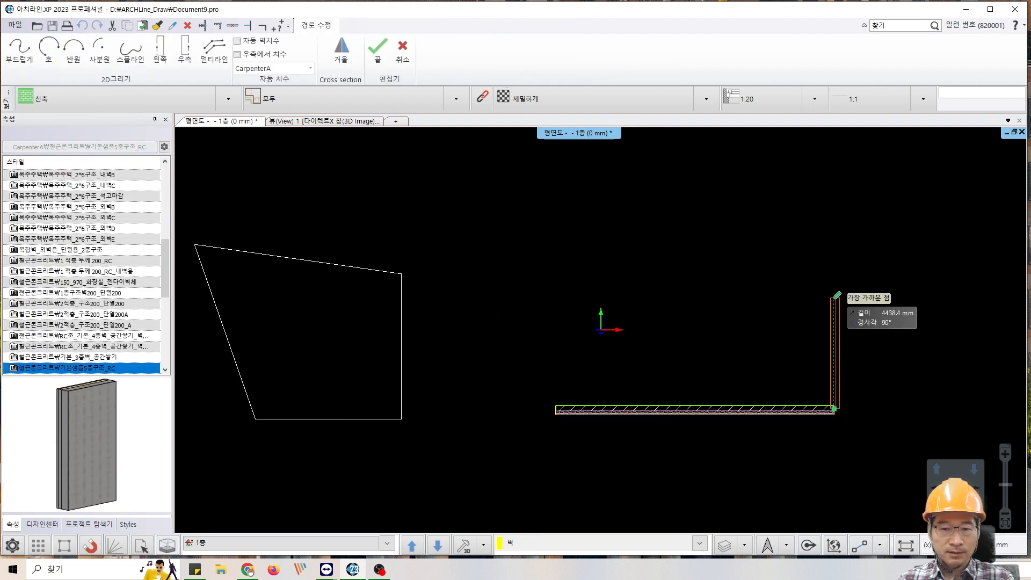
click(836, 231)
click(615, 231)
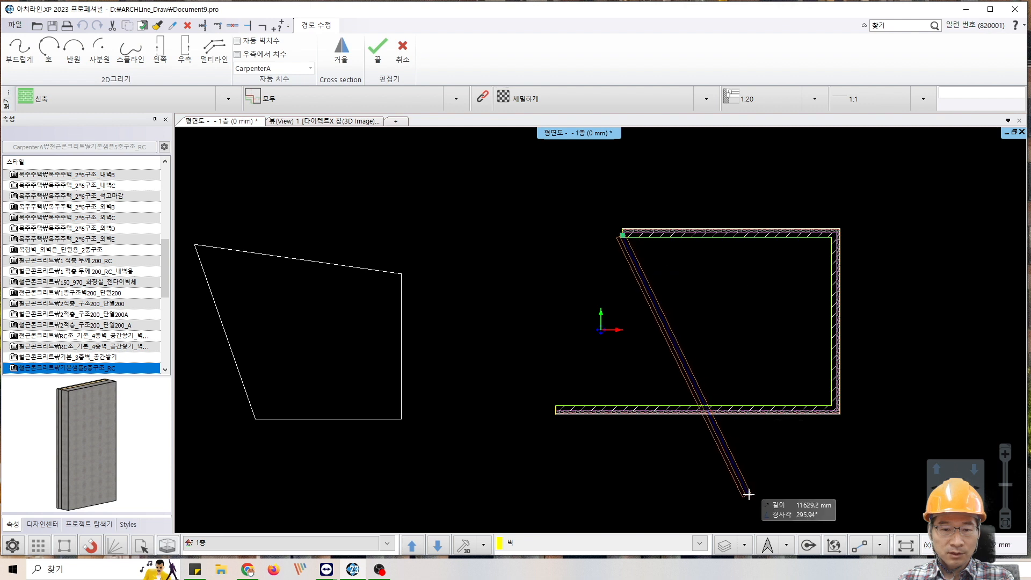
click(749, 493)
key(Escape)
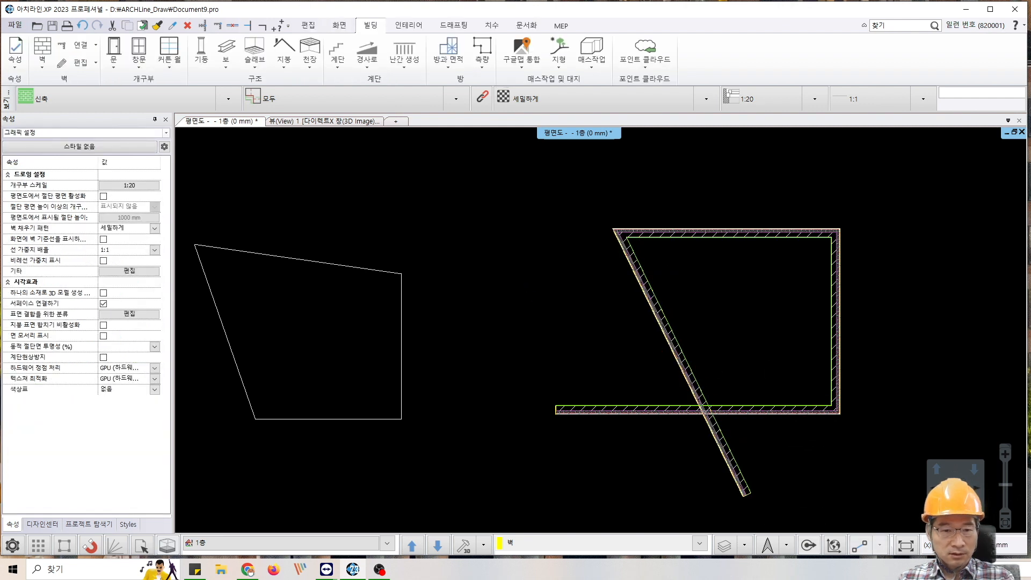
Step: Try to trim both overhanging wall ends past the crossing with the delete-between-points tool
middle_drag(526, 288, 576, 291)
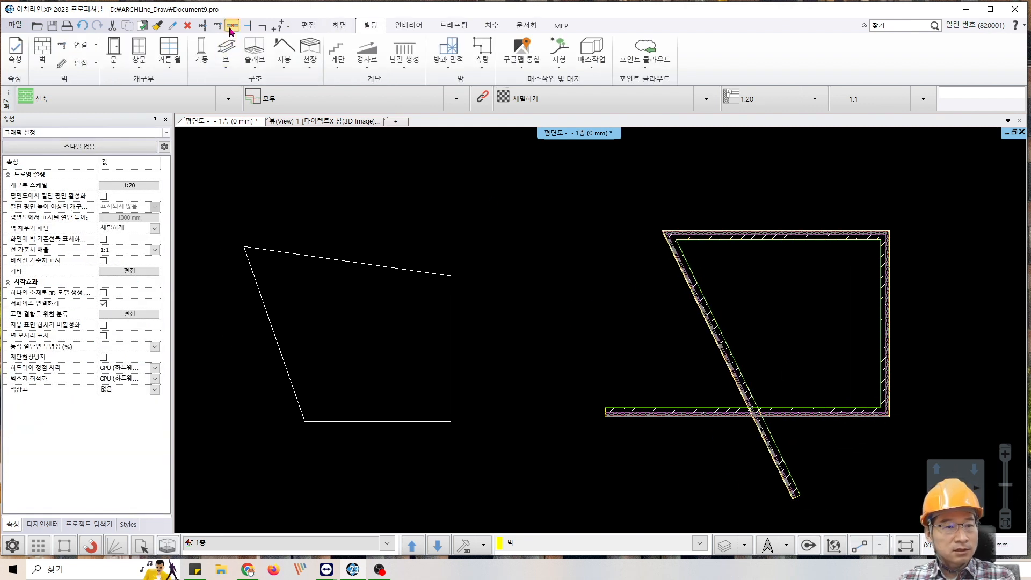
click(634, 421)
click(763, 447)
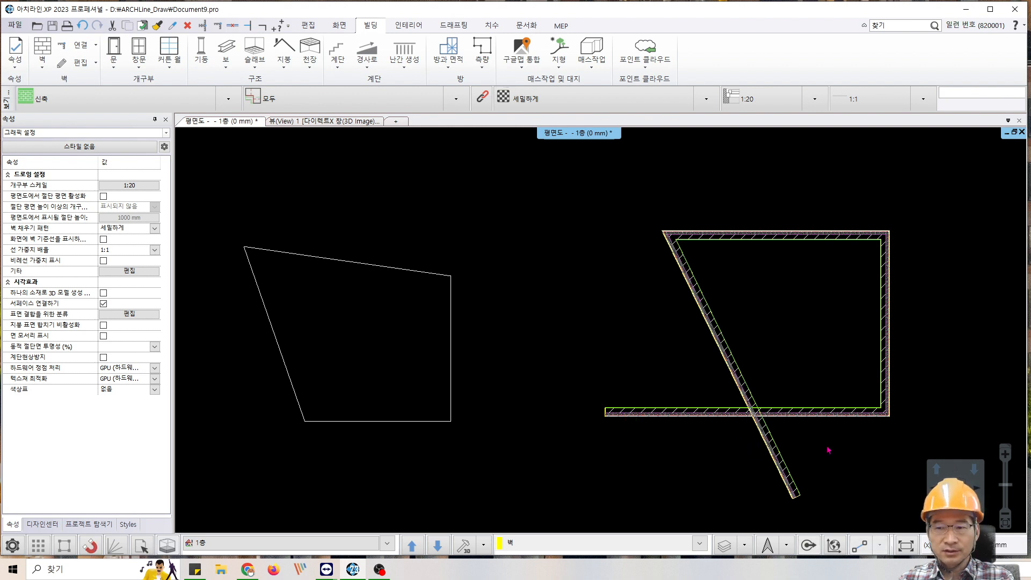
middle_drag(647, 347, 617, 347)
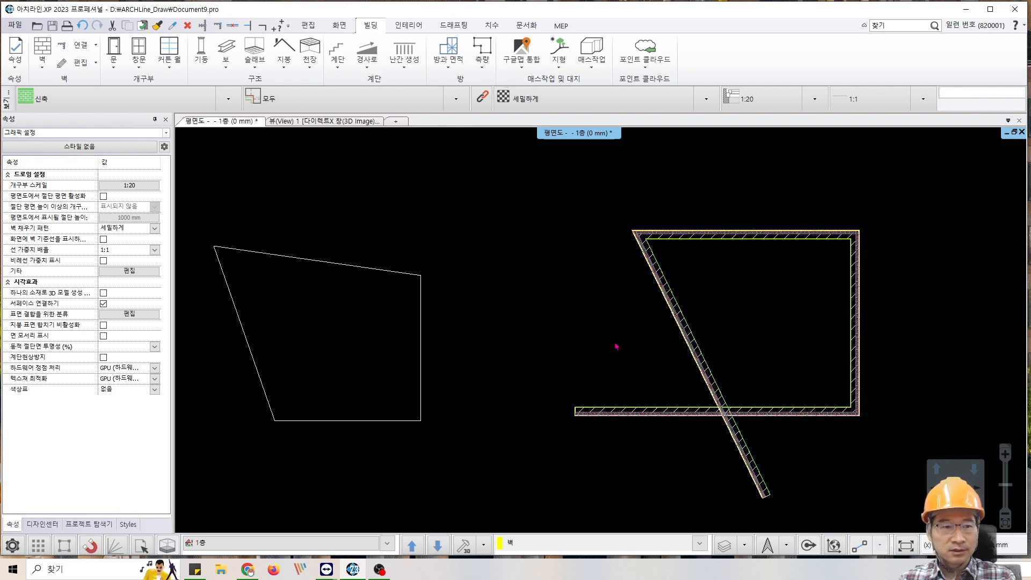
click(235, 28)
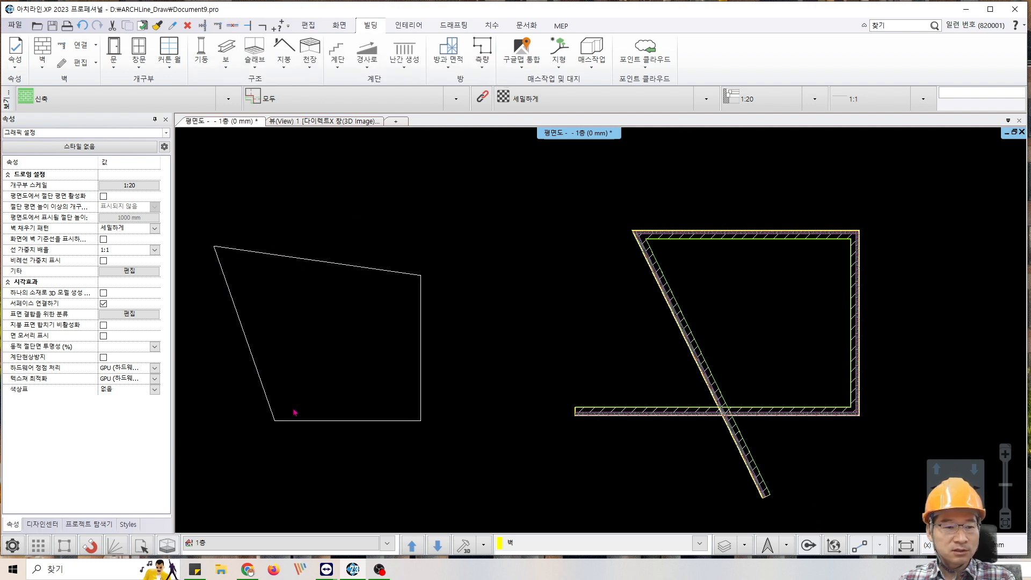
Step: Delete the trimmed polyline shape beside the wall
middle_drag(294, 413, 405, 387)
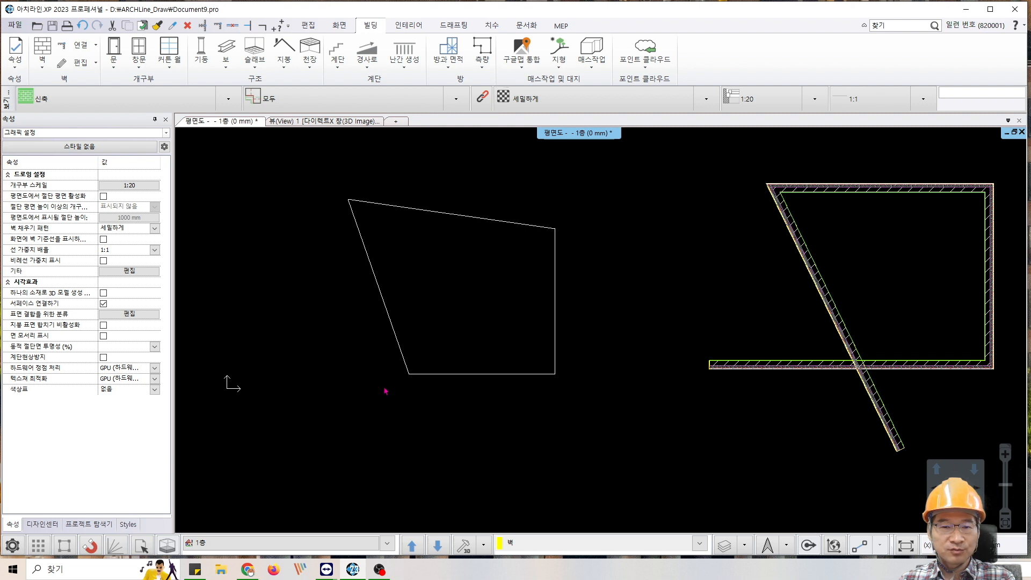
middle_drag(308, 233, 287, 249)
drag(304, 188, 570, 447)
key(Delete)
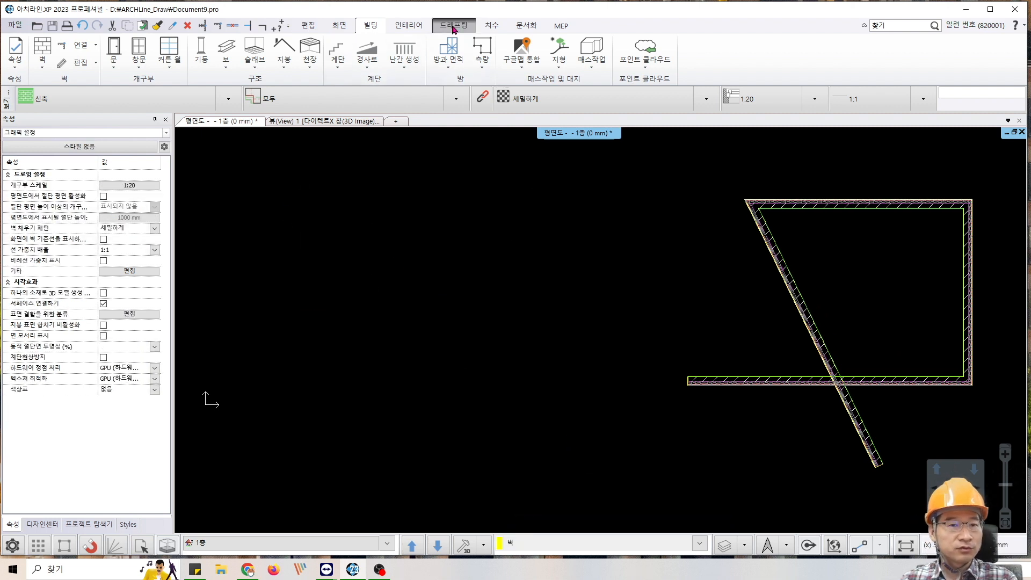
Step: Draw a new open polyline with horizontal base and top segments, a vertical side and a slanted last segment crossing the base
click(459, 31)
click(102, 67)
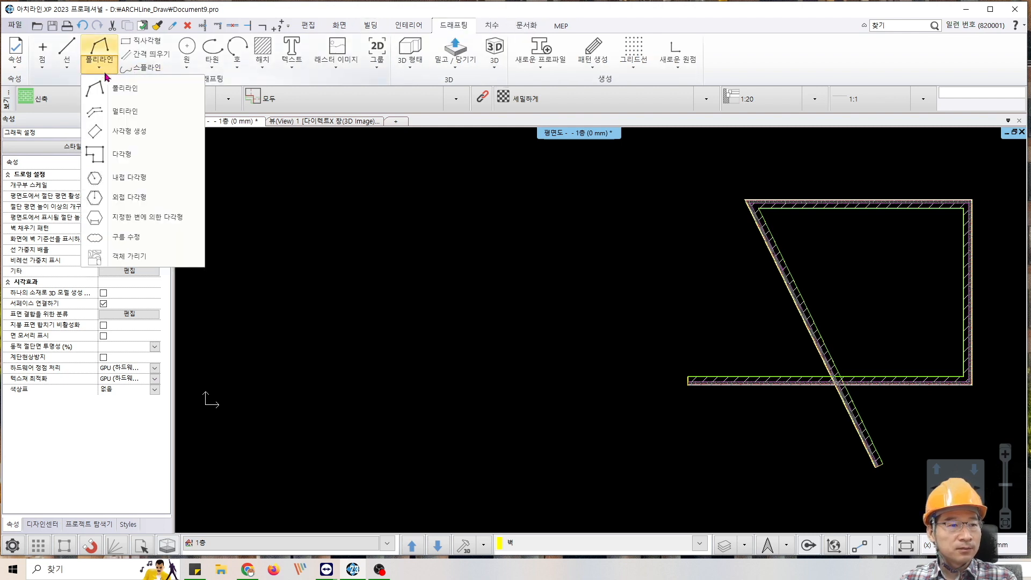
click(121, 88)
click(299, 390)
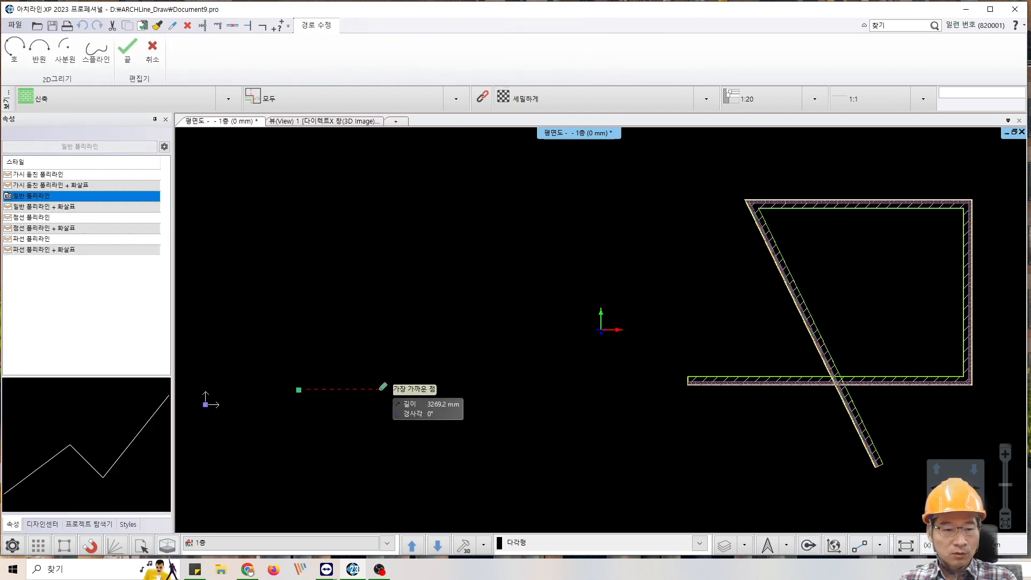
click(527, 390)
click(526, 223)
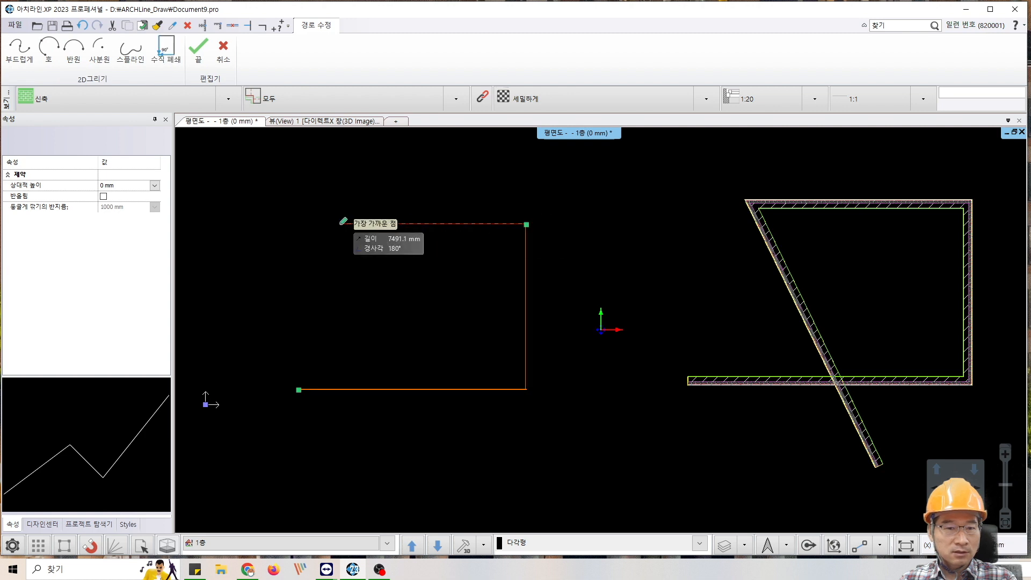
click(329, 224)
click(449, 461)
key(Return)
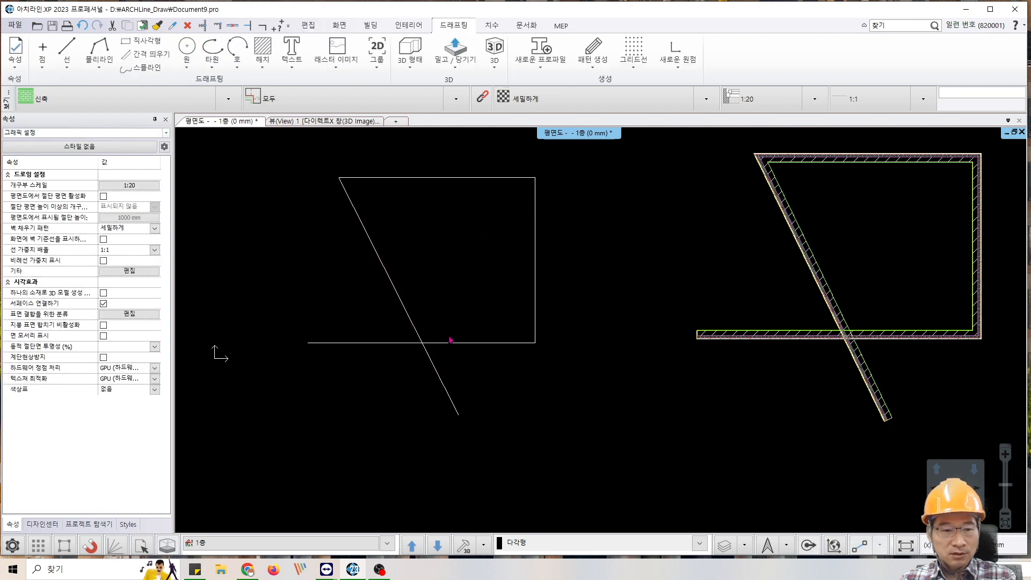
scroll(424, 349, up, 3)
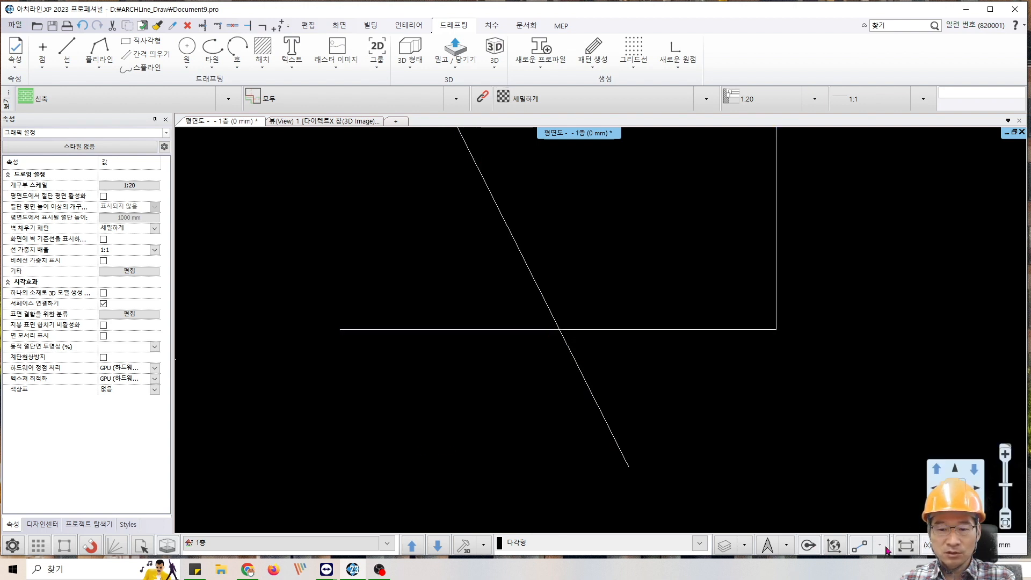
click(66, 63)
click(79, 83)
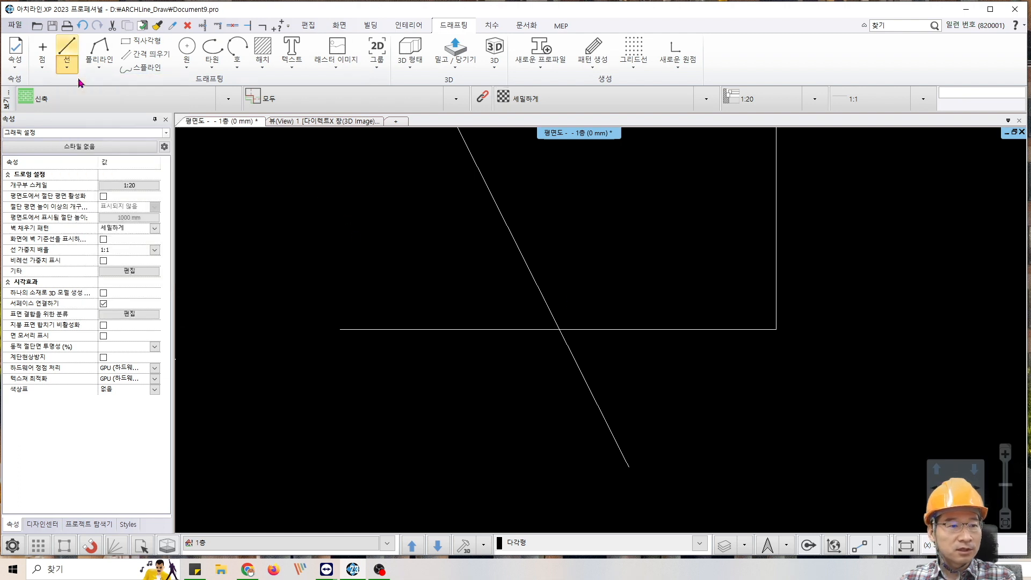
click(879, 545)
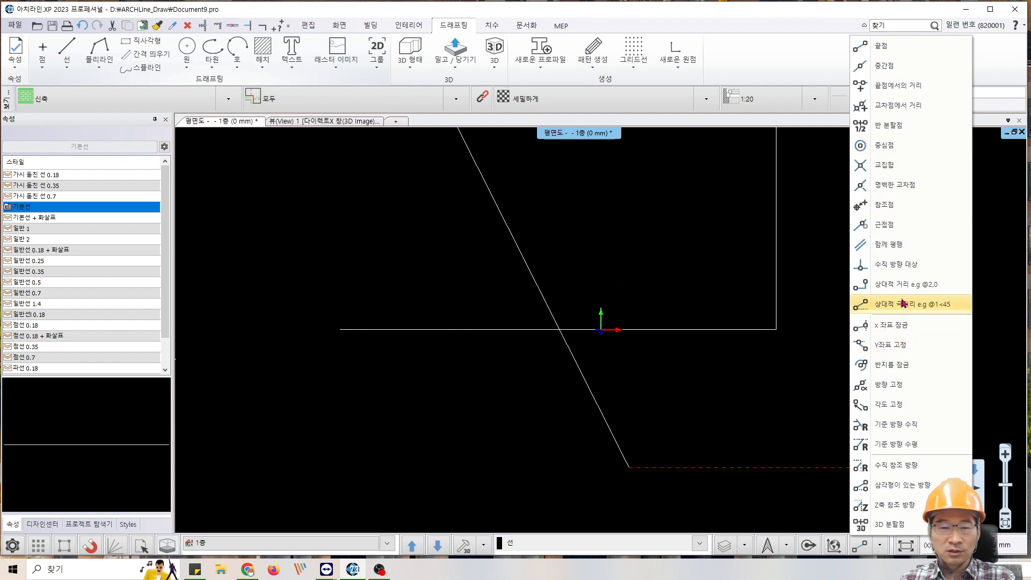
click(737, 101)
scroll(702, 271, down, 2)
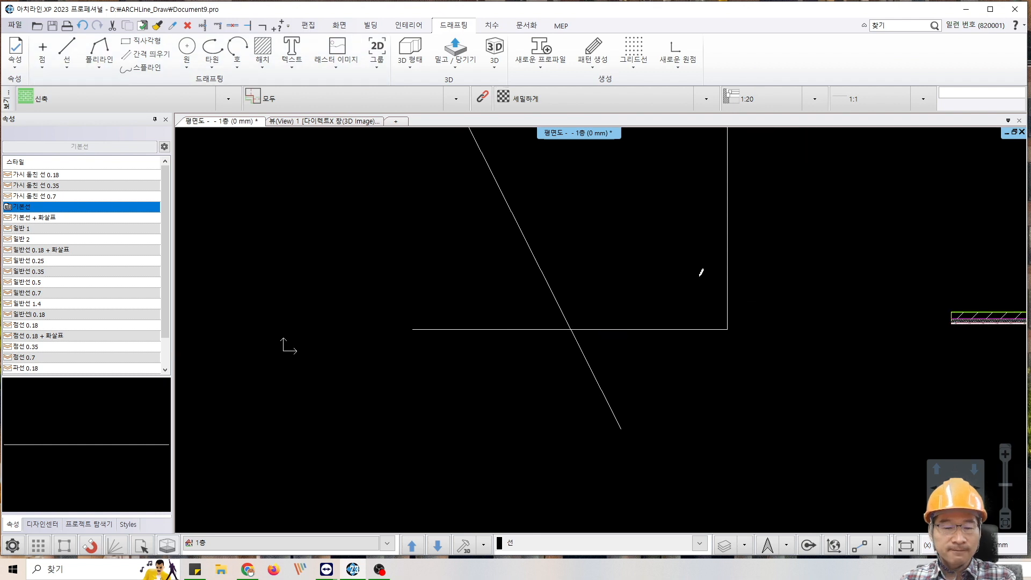
scroll(628, 279, down, 3)
scroll(601, 329, up, 3)
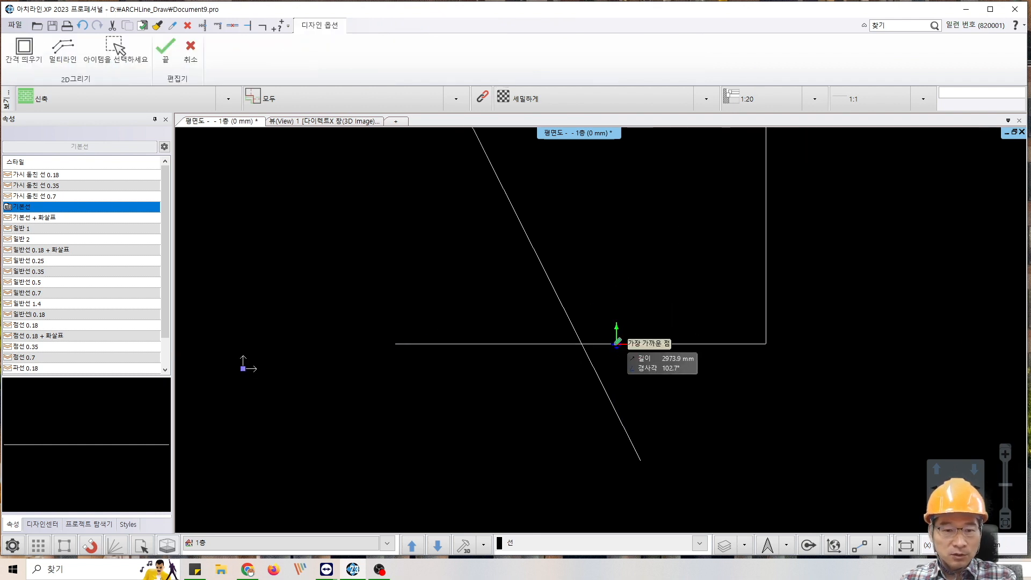
scroll(573, 346, up, 3)
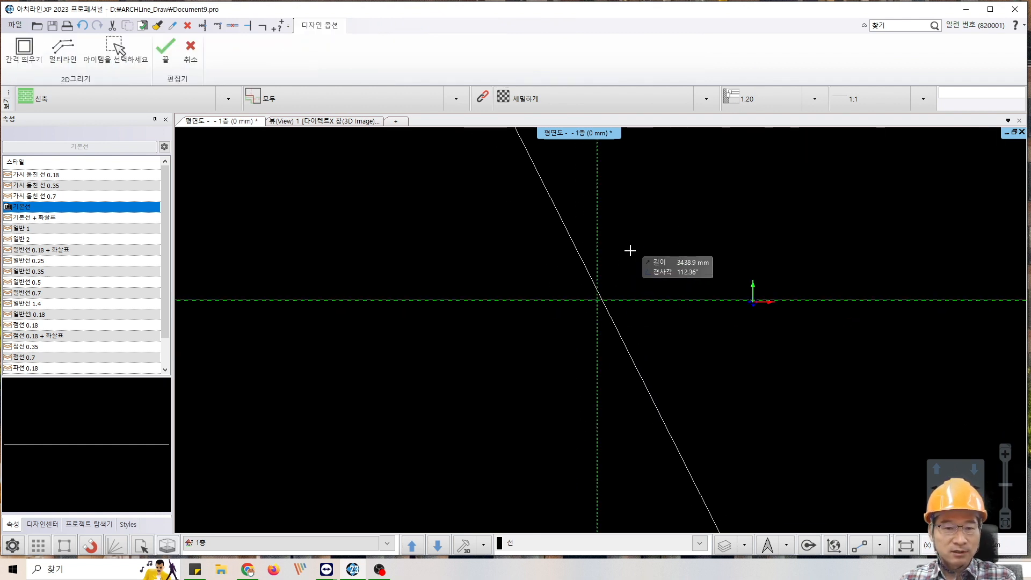
key(Escape)
Step: Draw a circle of about 220 mm radius centred on the polyline's crossing point, using the intersection snap
click(185, 60)
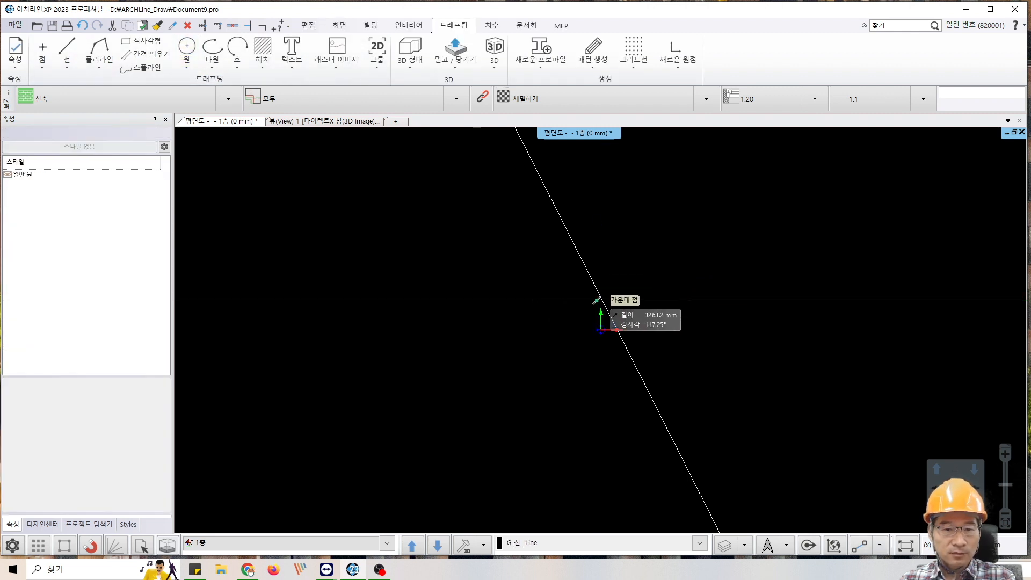
scroll(597, 301, up, 2)
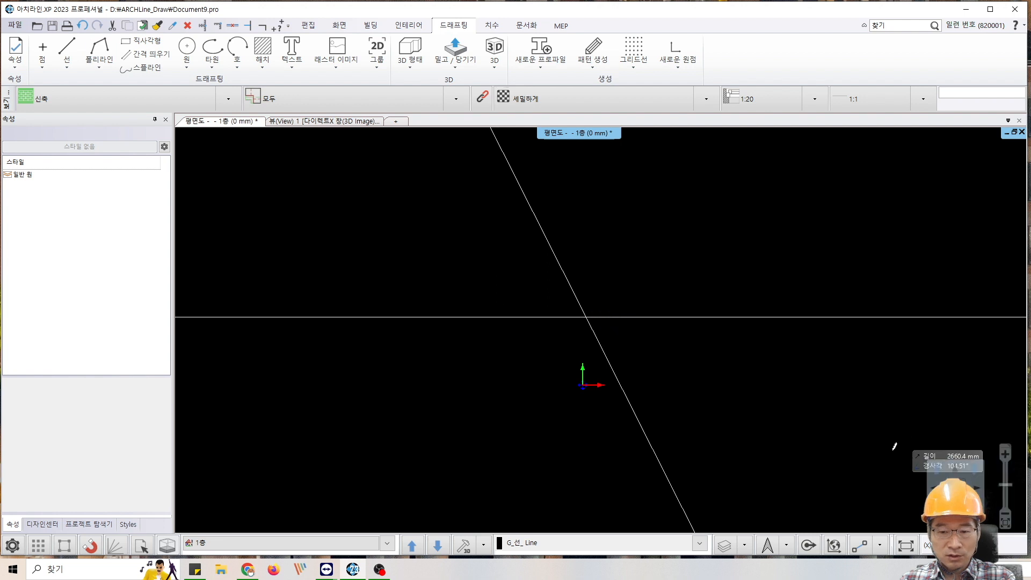
click(879, 545)
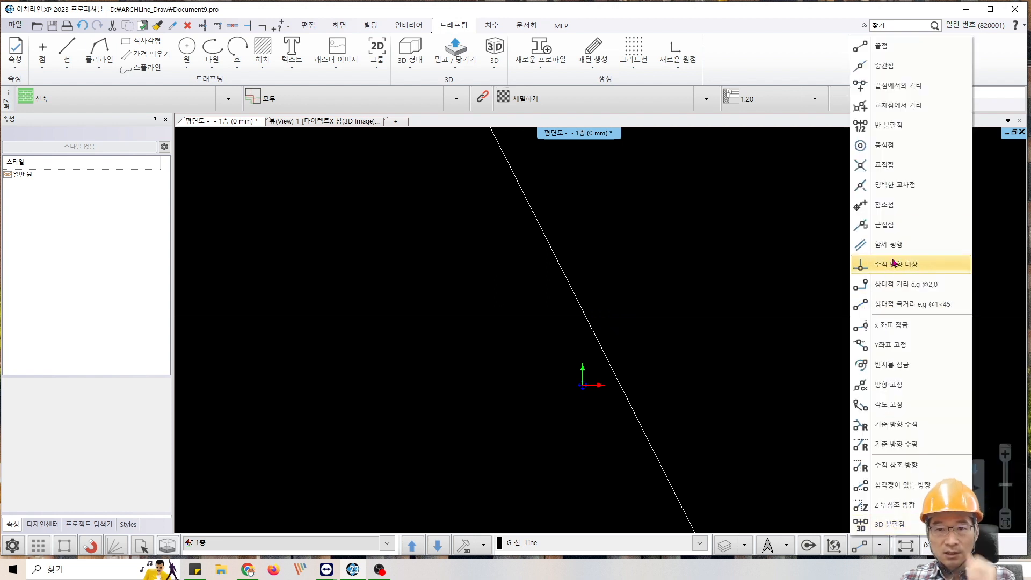
click(903, 167)
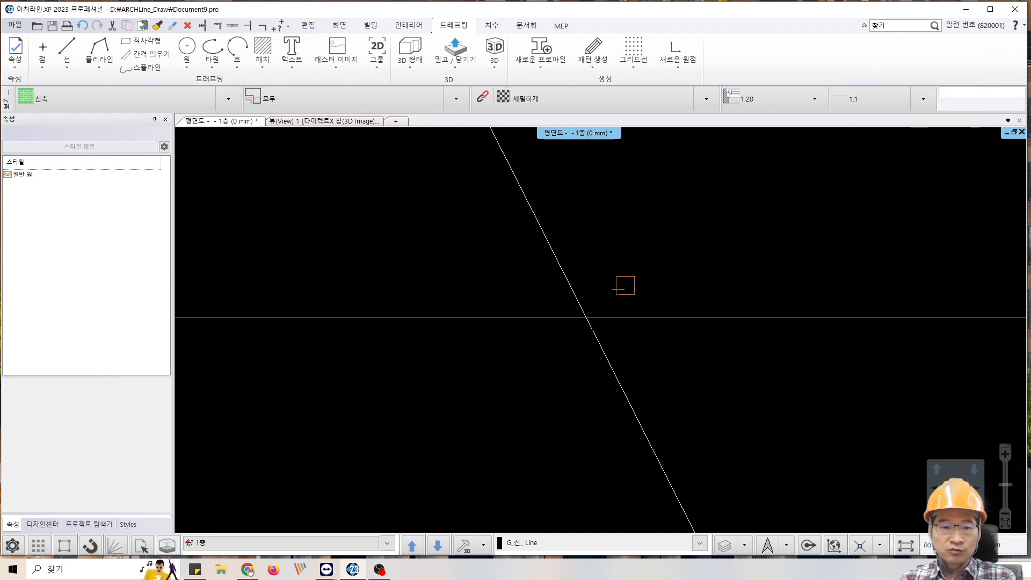
click(585, 317)
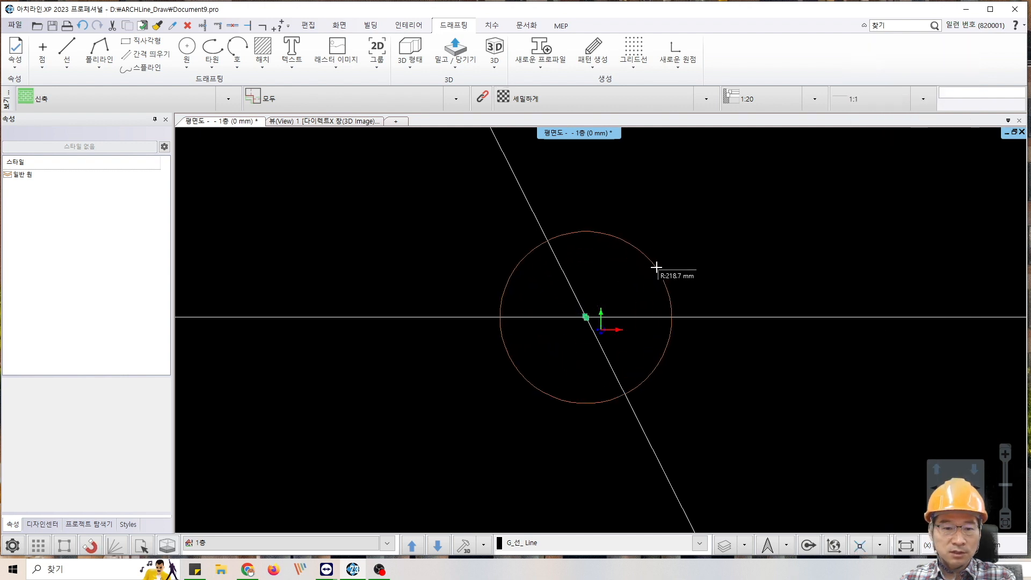
click(651, 257)
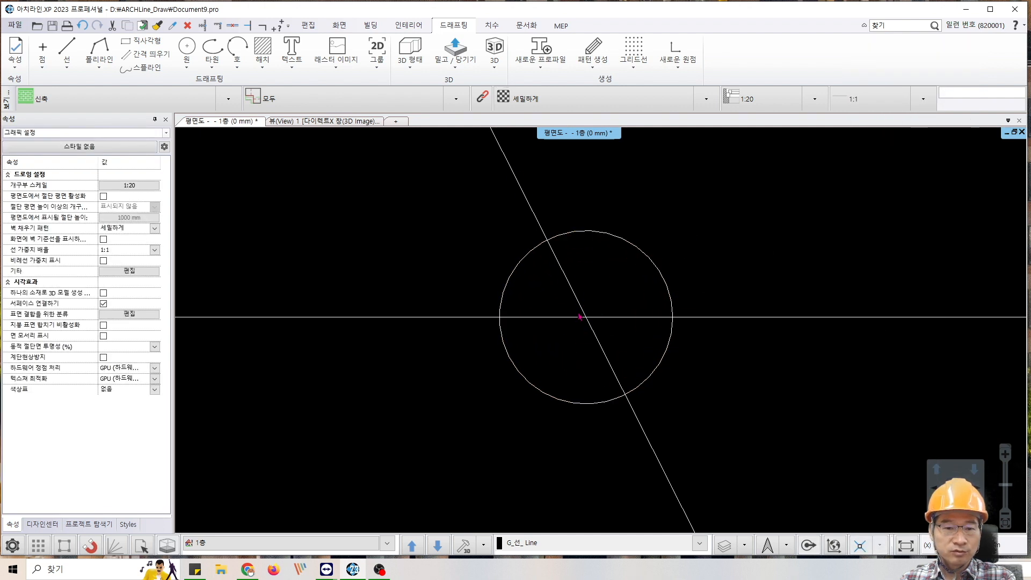
Step: Delete the circle centred on the polyline's crossing point
scroll(606, 338, down, 5)
click(607, 329)
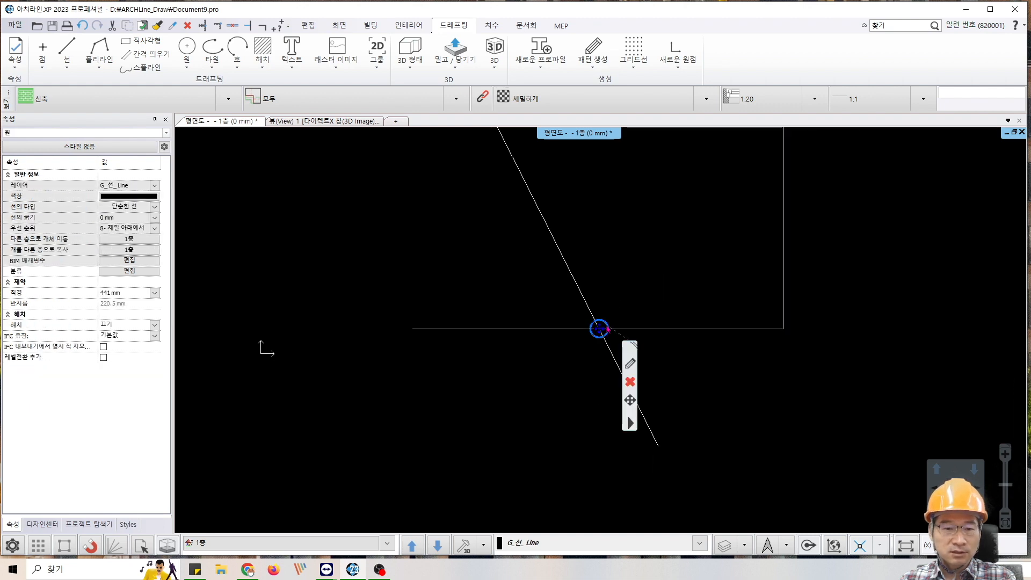
click(629, 381)
Step: Examine how the layers and edge lines of the slanted and horizontal walls overlap at their crossing
middle_drag(651, 362, 348, 325)
scroll(604, 344, down, 1)
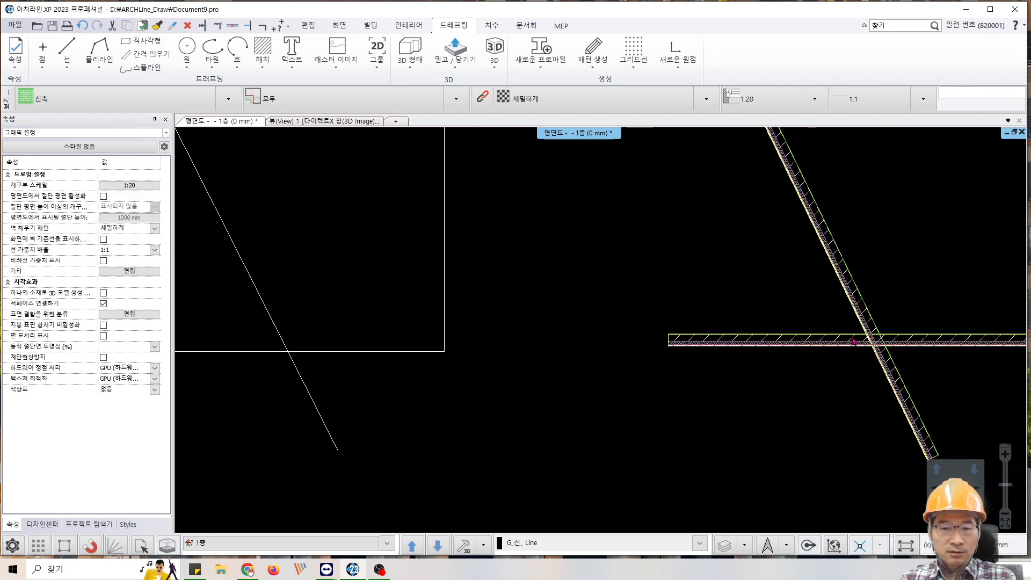
middle_drag(854, 342, 577, 349)
scroll(580, 352, up, 3)
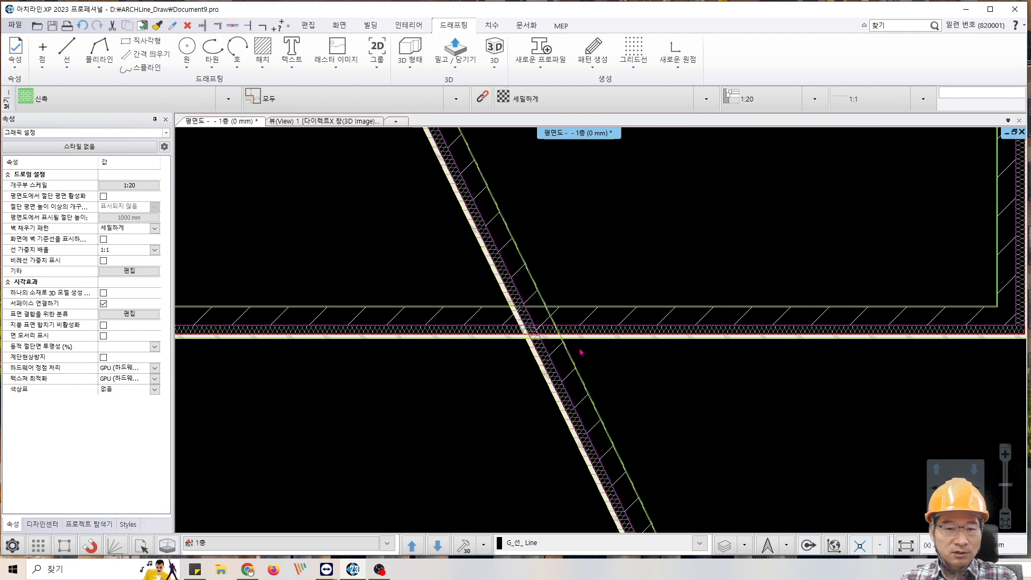
scroll(548, 344, up, 3)
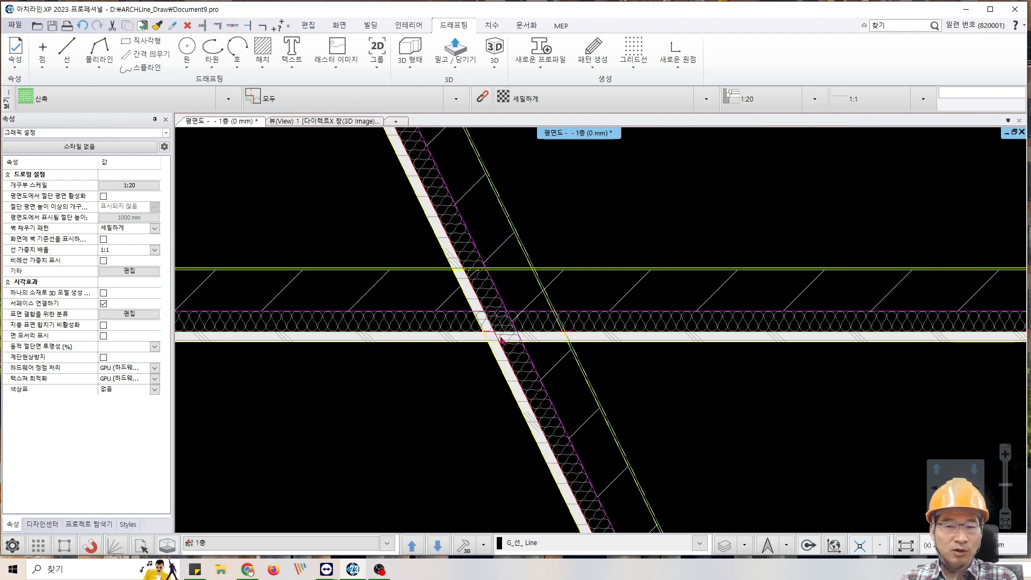
scroll(483, 266, up, 2)
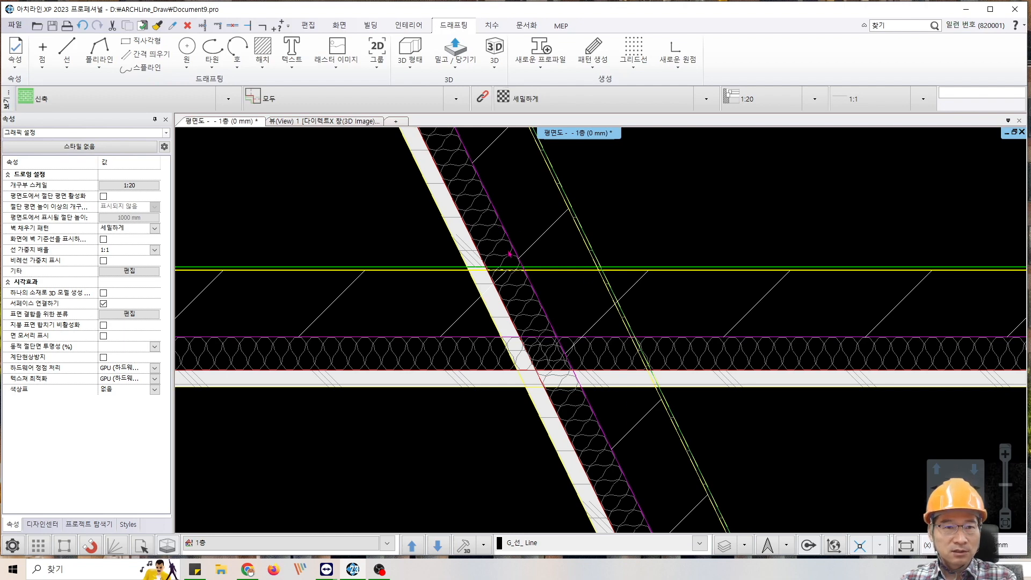
scroll(476, 266, up, 2)
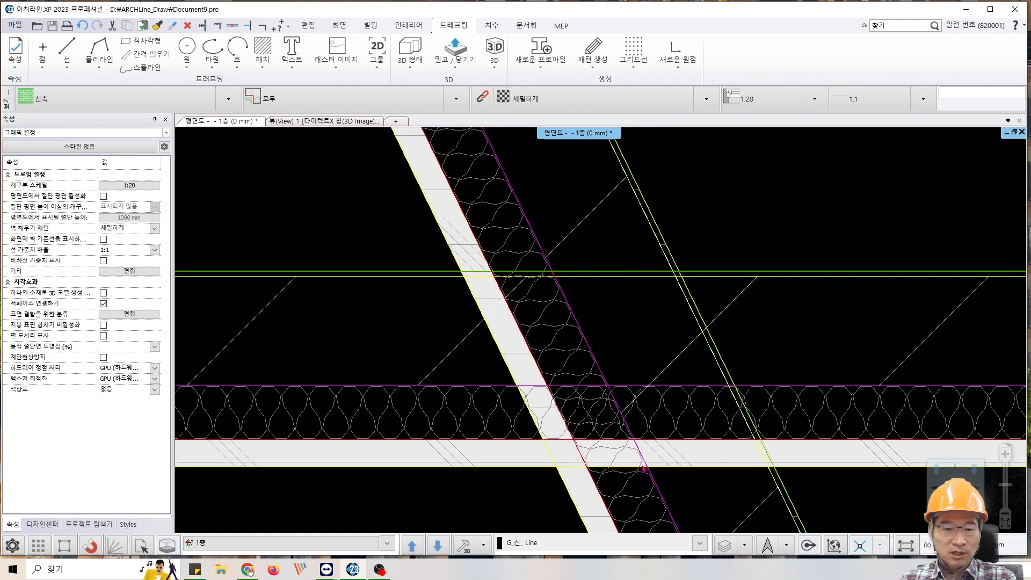
scroll(566, 419, down, 2)
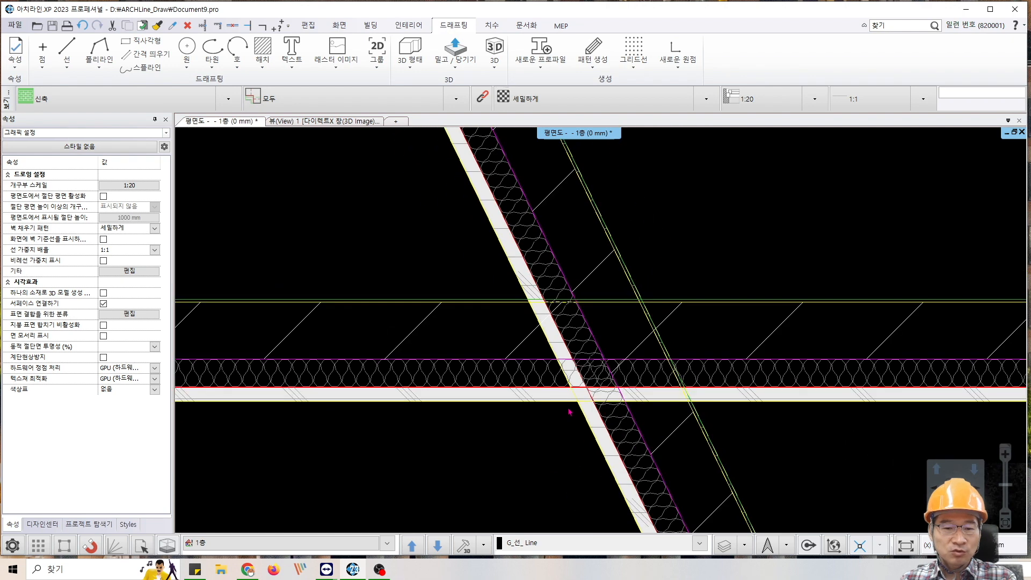
scroll(569, 412, down, 1)
scroll(721, 265, down, 4)
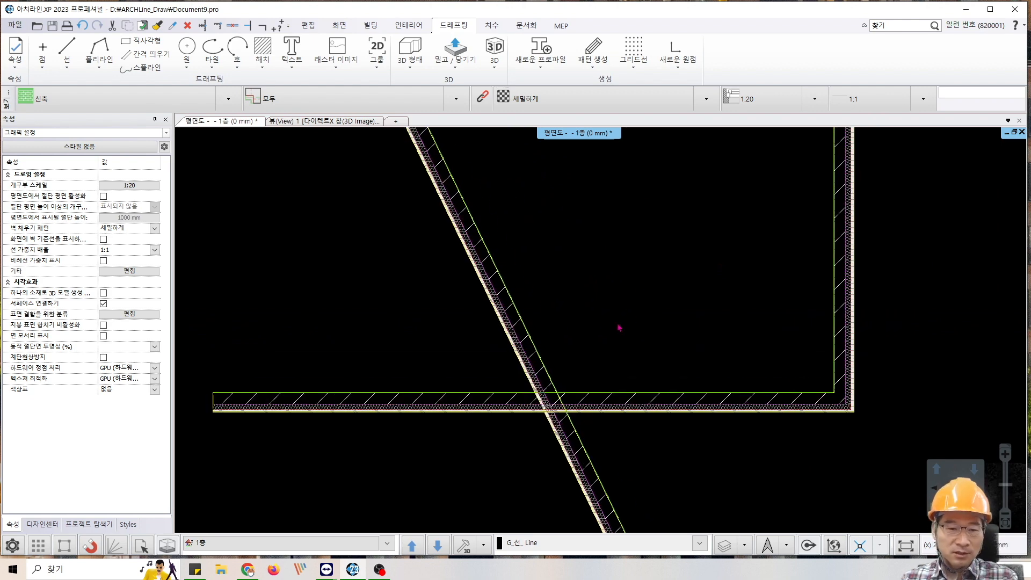
middle_drag(576, 404, 594, 345)
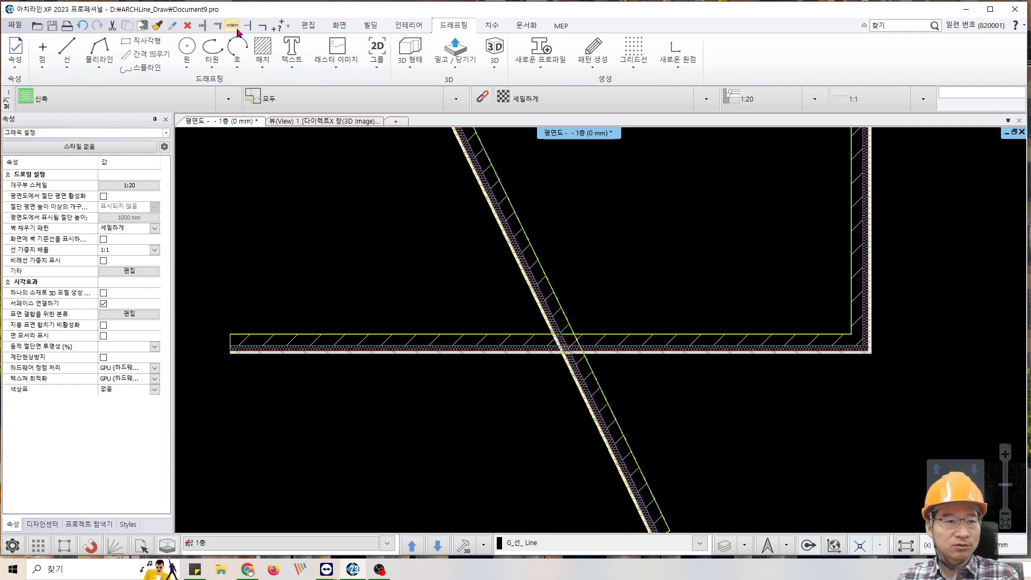
scroll(628, 284, down, 2)
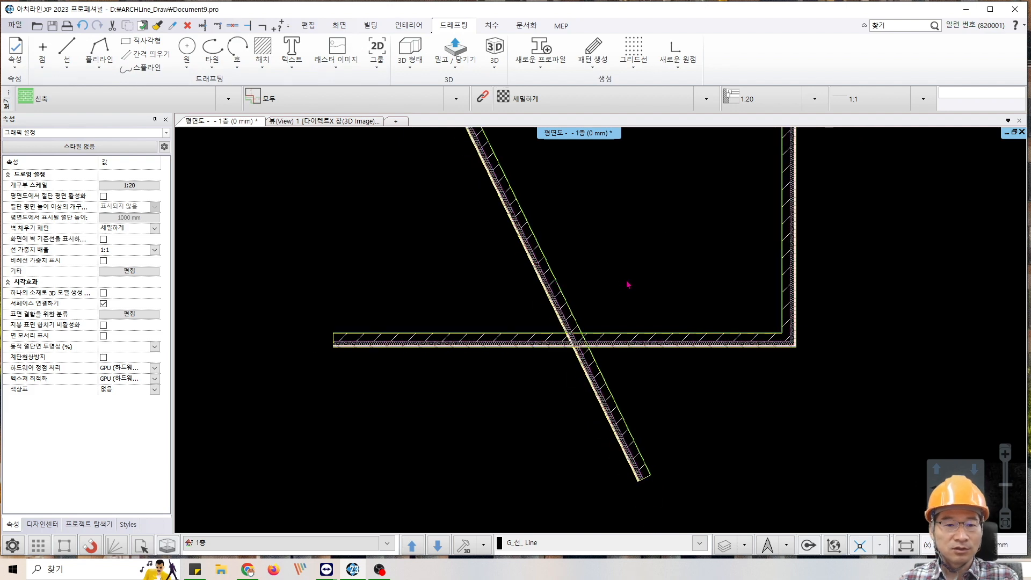
scroll(595, 275, down, 2)
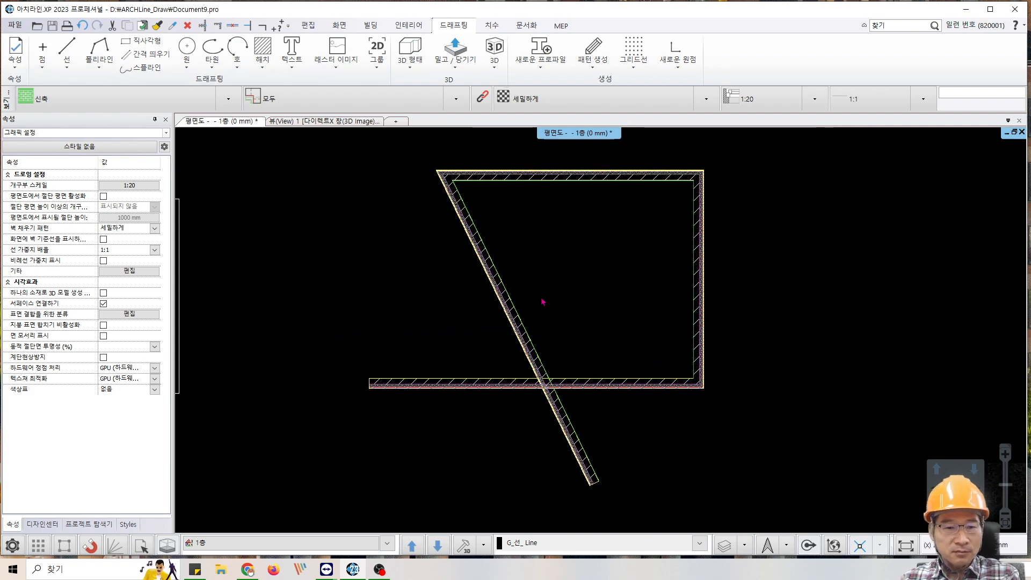
scroll(553, 305, up, 1)
scroll(513, 378, up, 1)
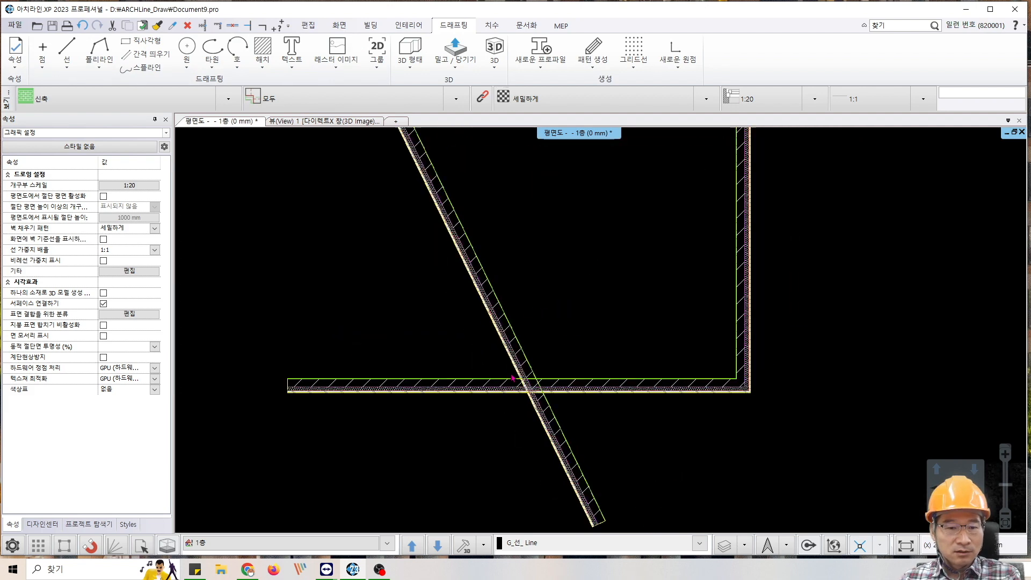
scroll(513, 378, up, 3)
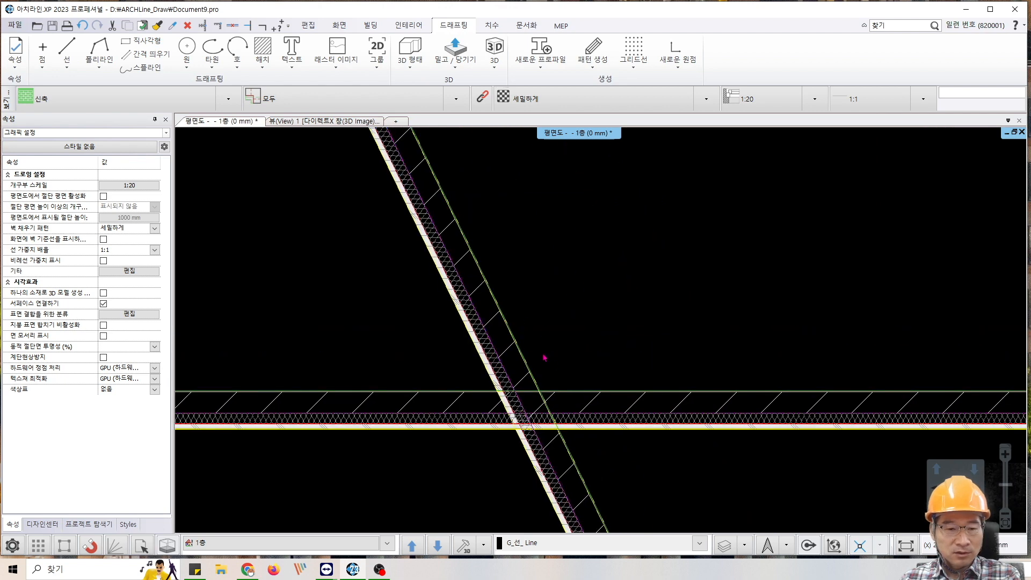
scroll(528, 360, up, 1)
middle_drag(526, 361, 499, 254)
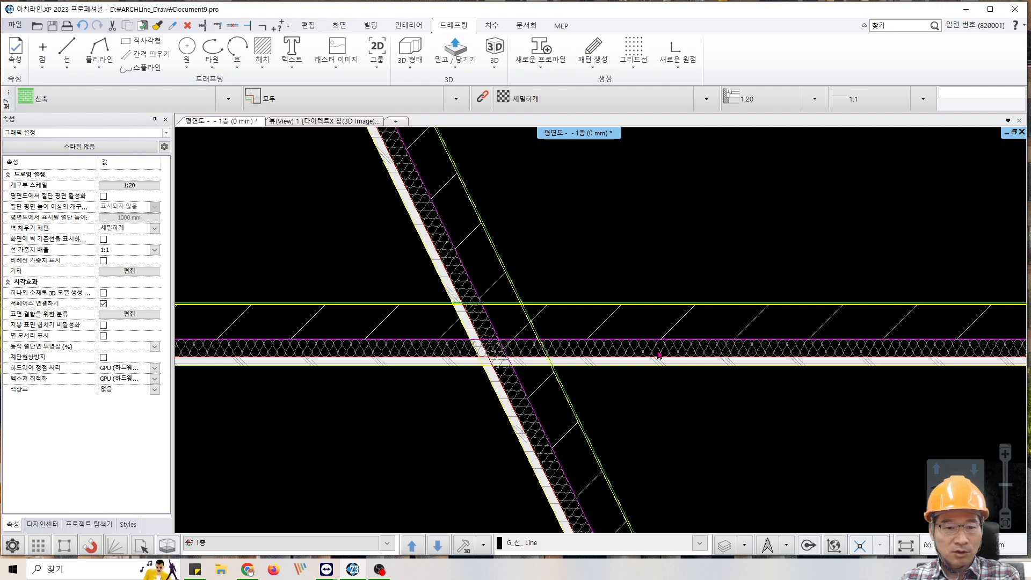
scroll(525, 329, up, 2)
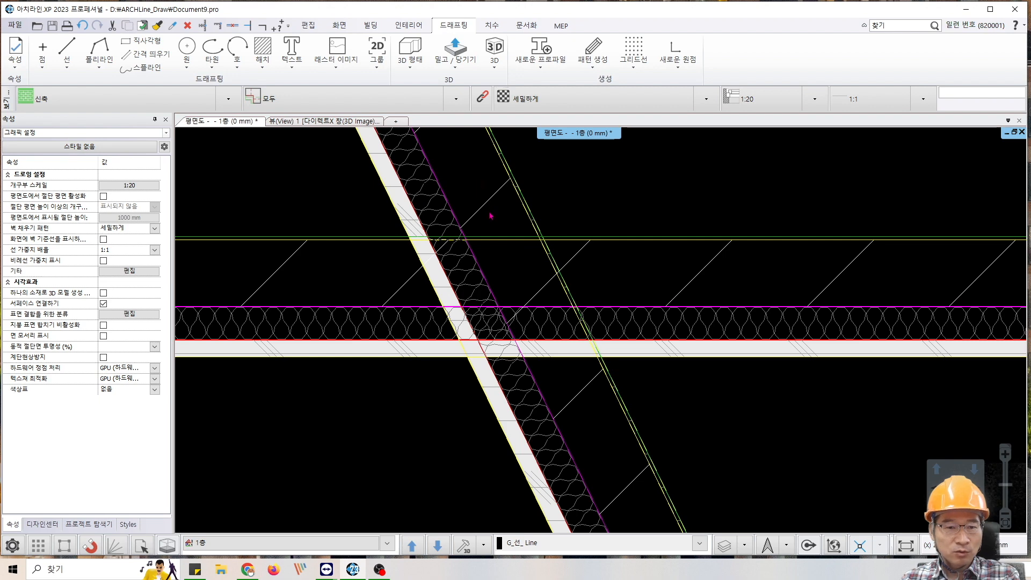
scroll(566, 269, up, 2)
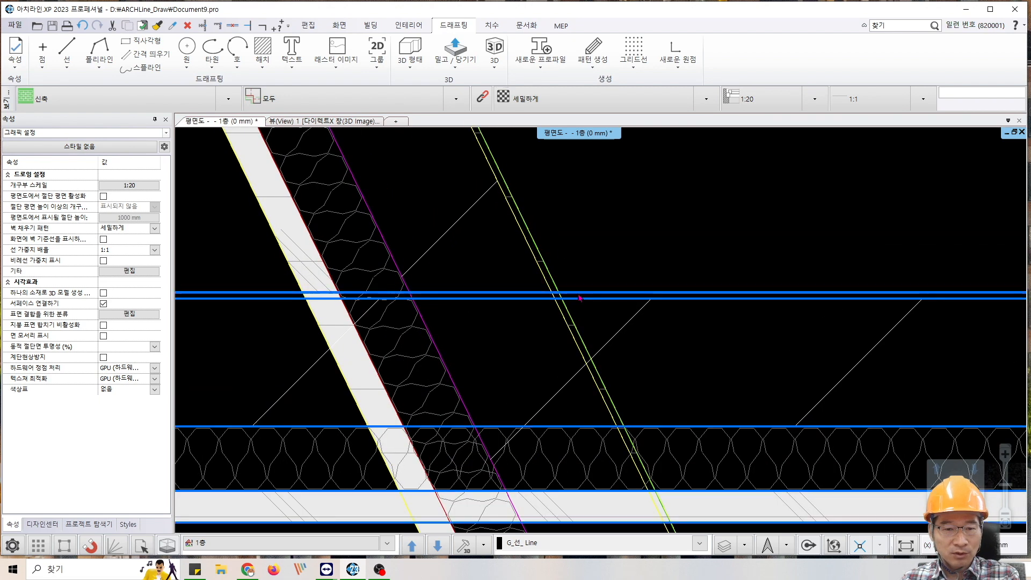
scroll(634, 268, down, 4)
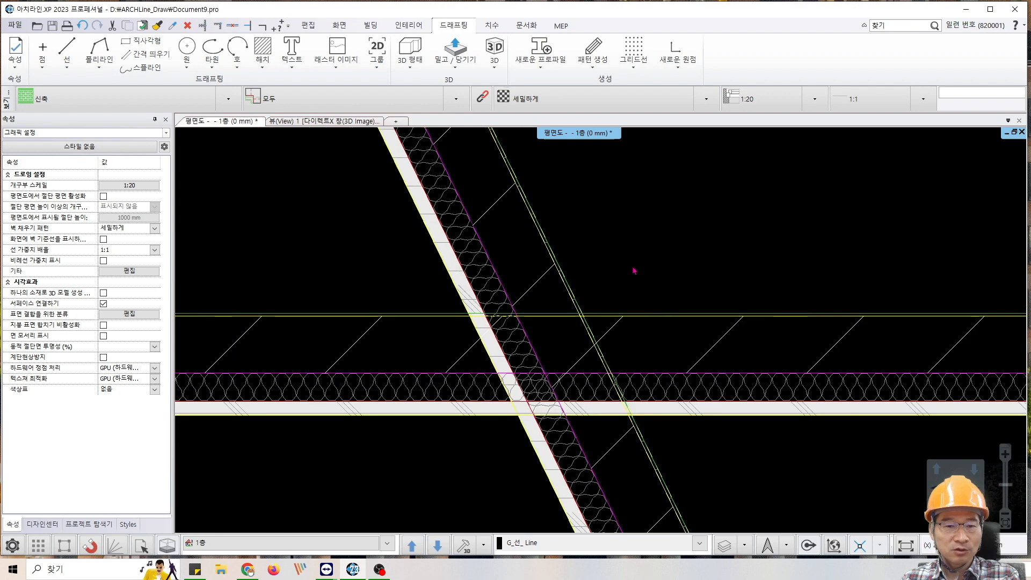
scroll(619, 321, down, 1)
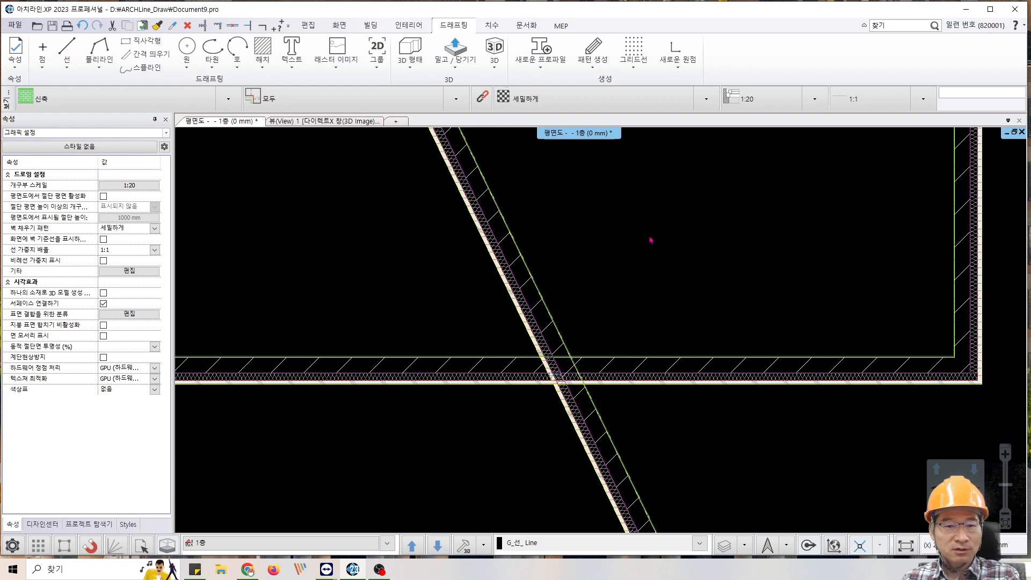
scroll(537, 236, down, 2)
middle_drag(505, 282, 485, 276)
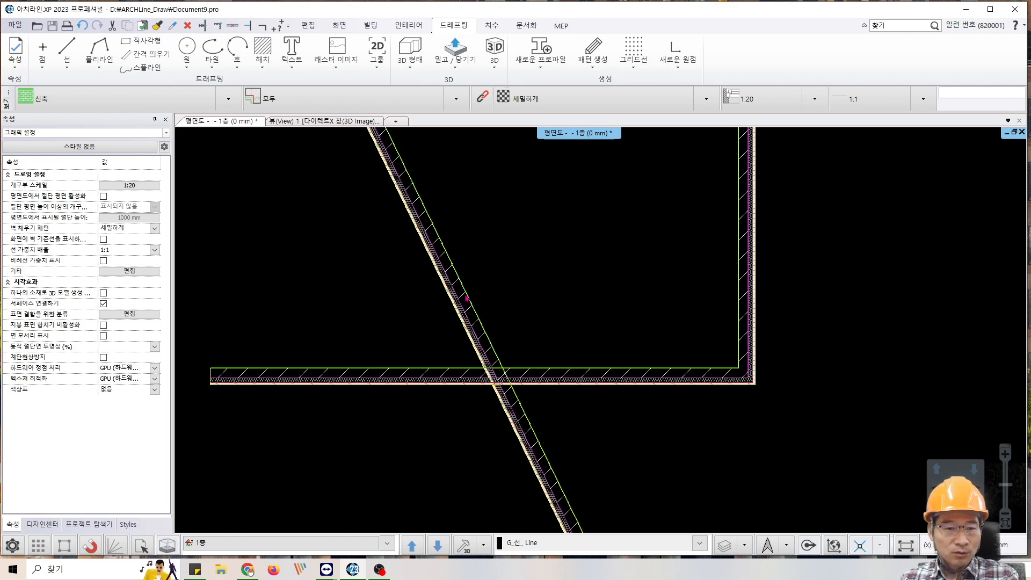
scroll(540, 305, down, 1)
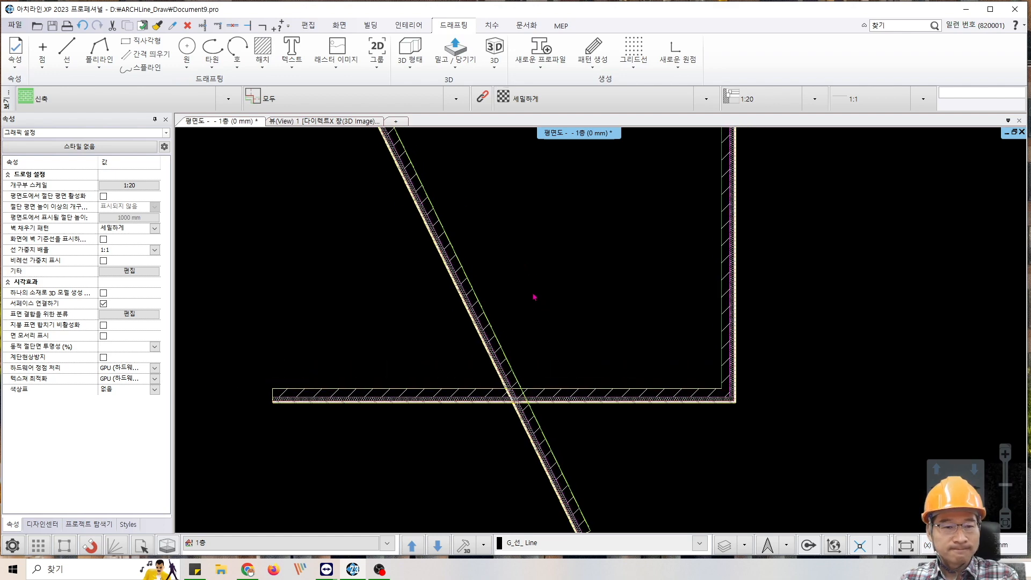
Step: Trim the slanted and horizontal walls to a shared corner with the trim-both-objects tool, keeping the segments that enclose the room
click(217, 27)
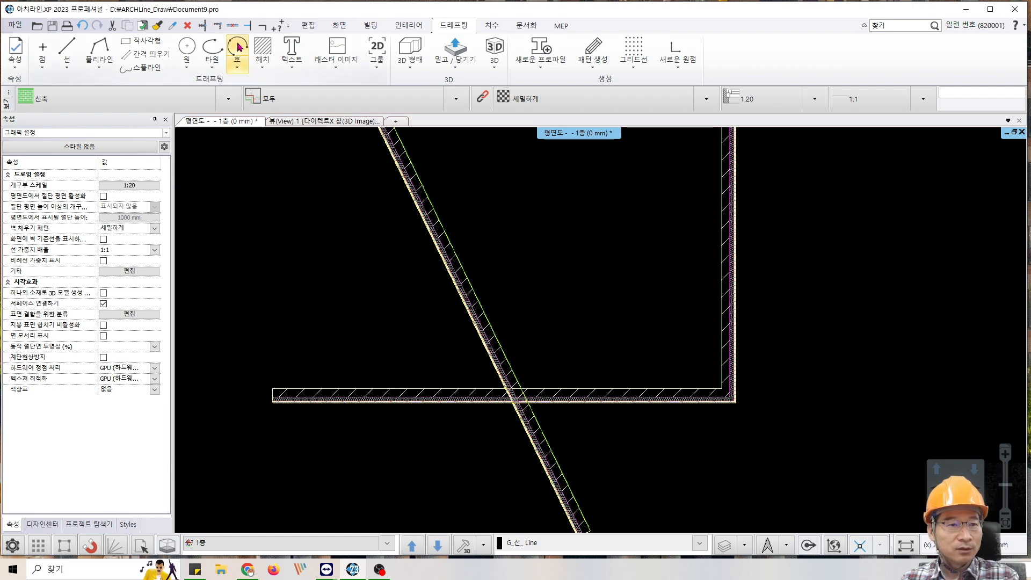
click(217, 27)
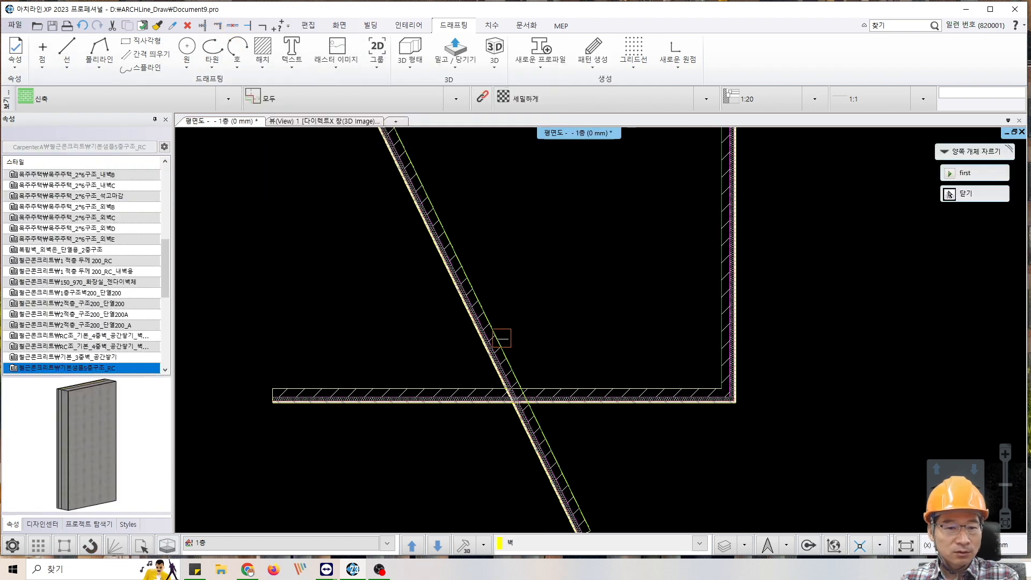
click(501, 338)
click(579, 382)
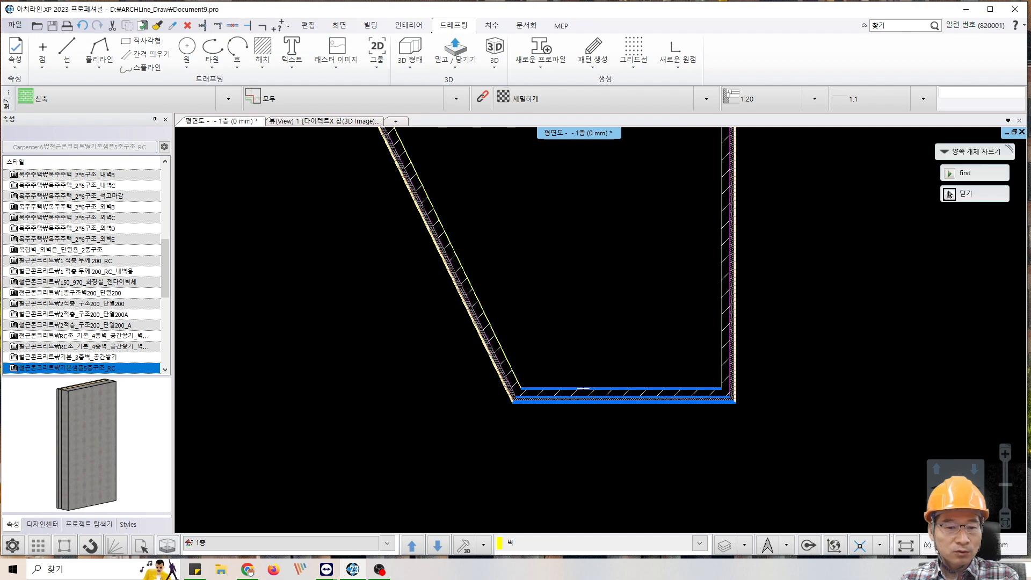
key(Escape)
Step: Inspect the layer joints at the trimmed wall corner and the overall closed wall outline
scroll(566, 329, up, 5)
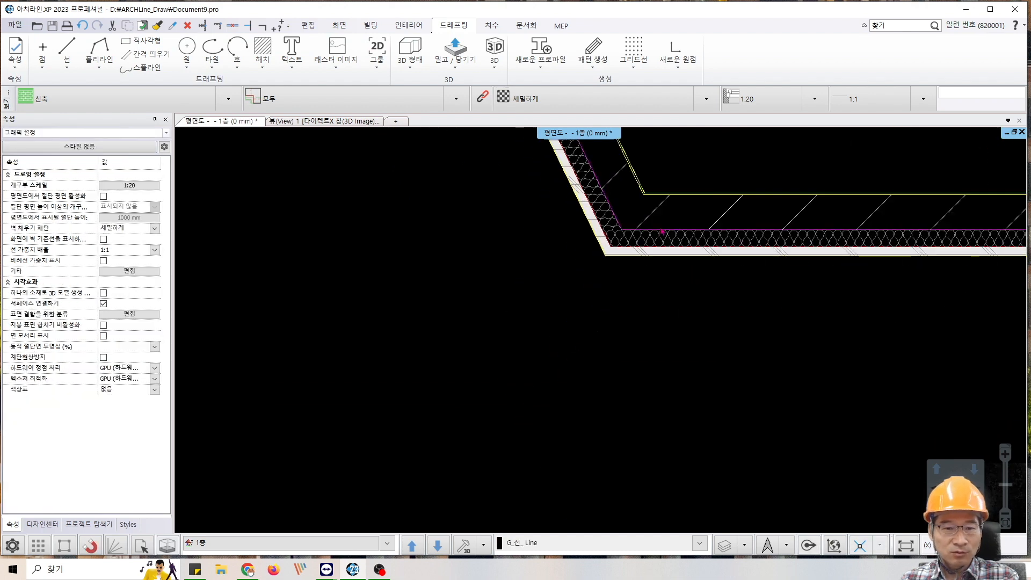
scroll(566, 329, up, 2)
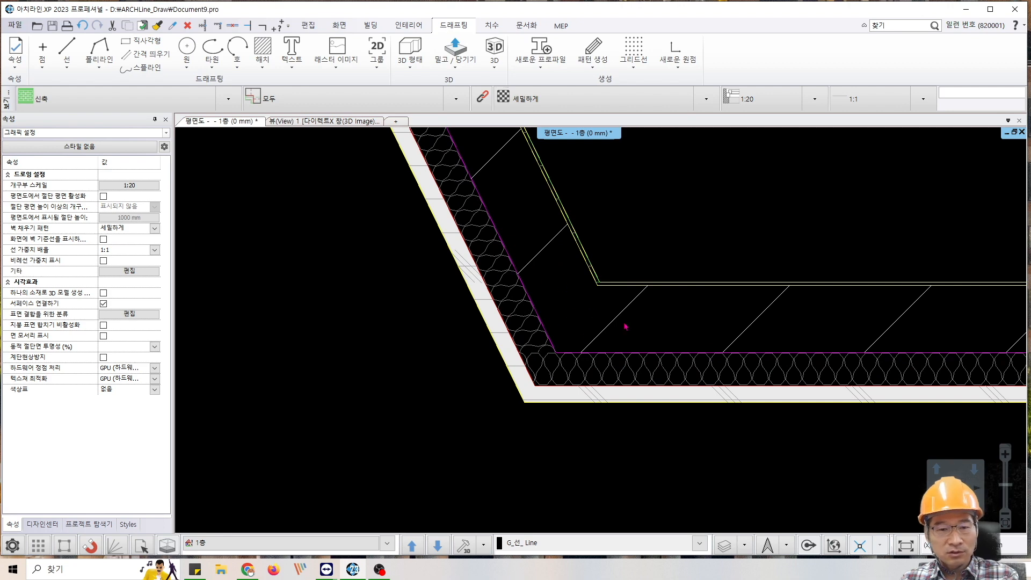
scroll(611, 324, down, 4)
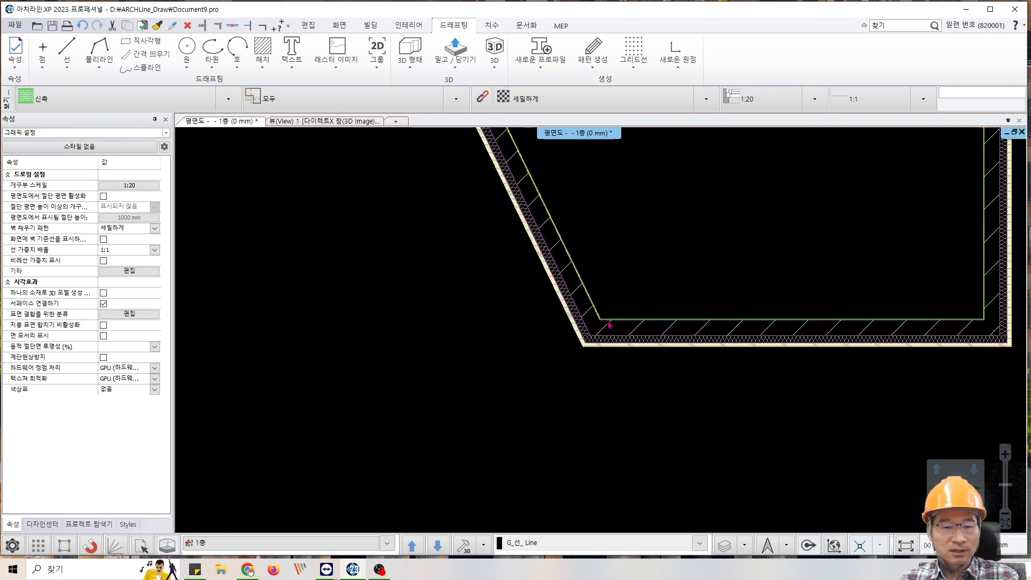
scroll(530, 346, down, 5)
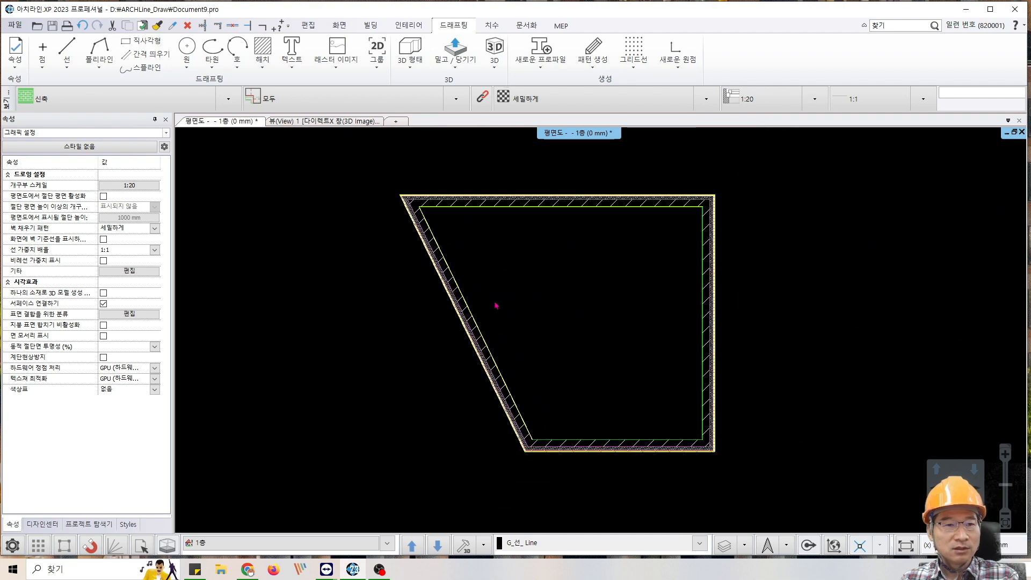
scroll(525, 315, up, 3)
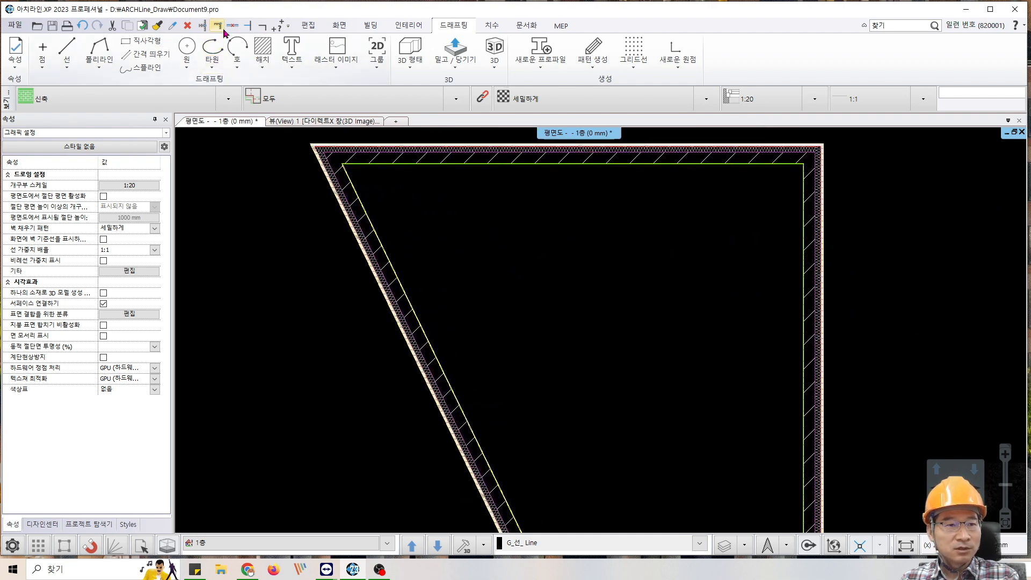
scroll(575, 339, down, 3)
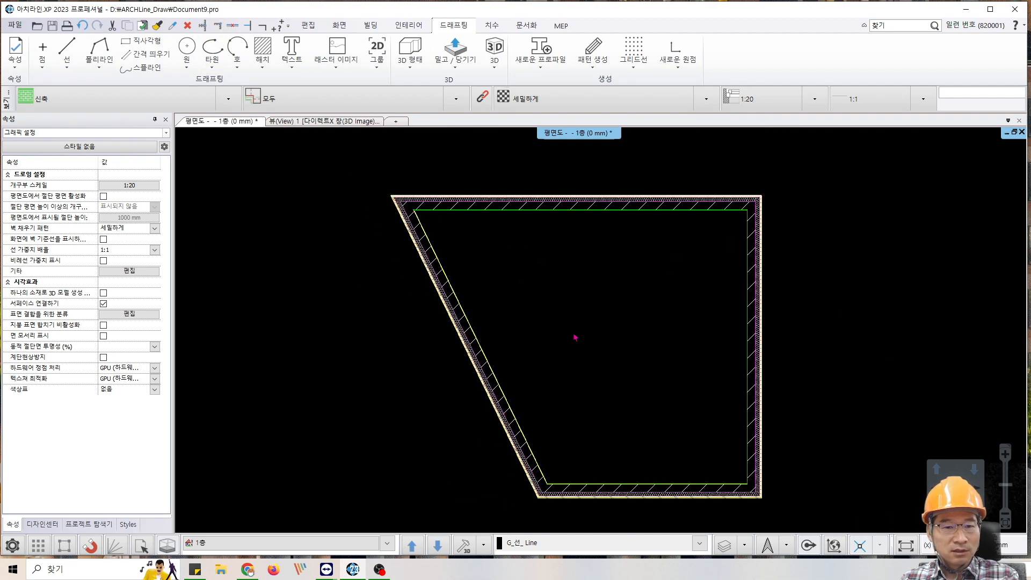
scroll(509, 364, up, 5)
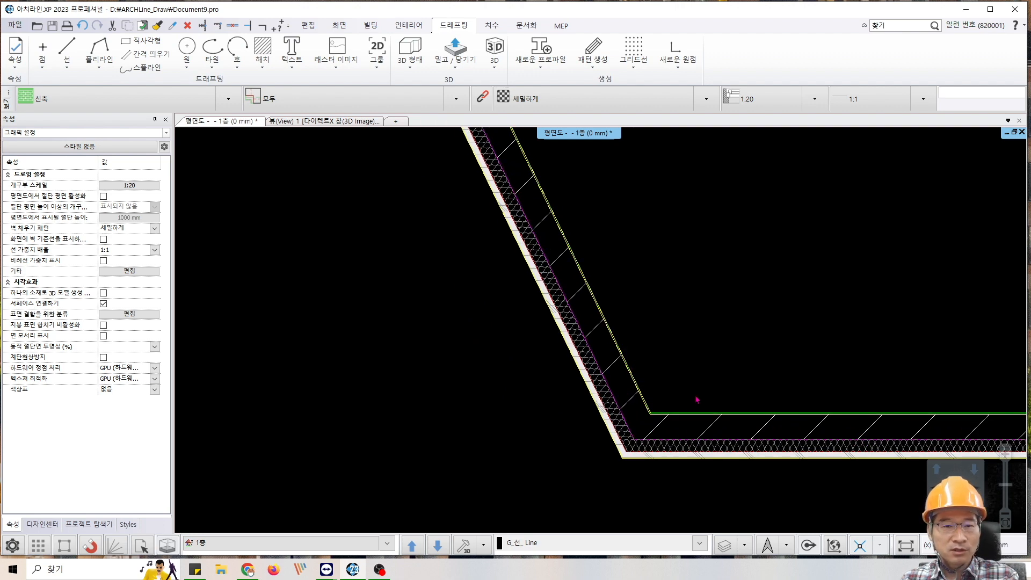
scroll(702, 400, down, 5)
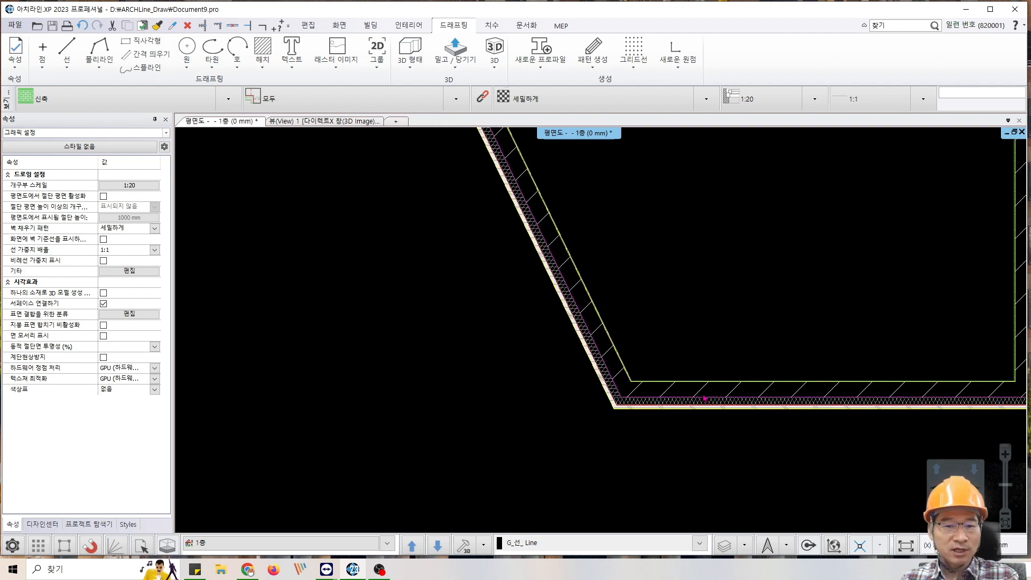
Step: Draw a long, slightly slanted multi-layer wall in the empty area above the closed wall outline
middle_drag(610, 304, 551, 334)
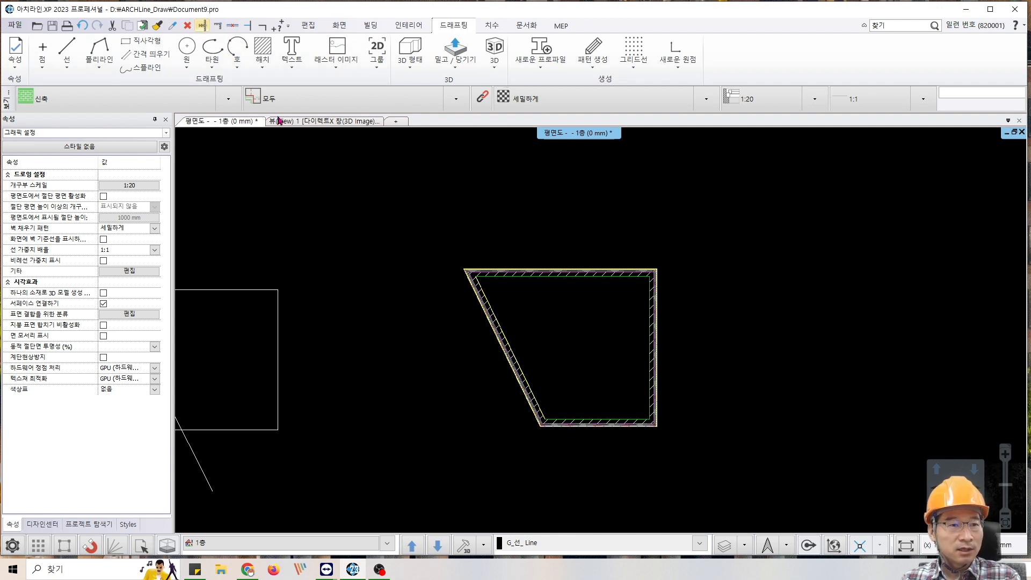
middle_drag(480, 228, 582, 276)
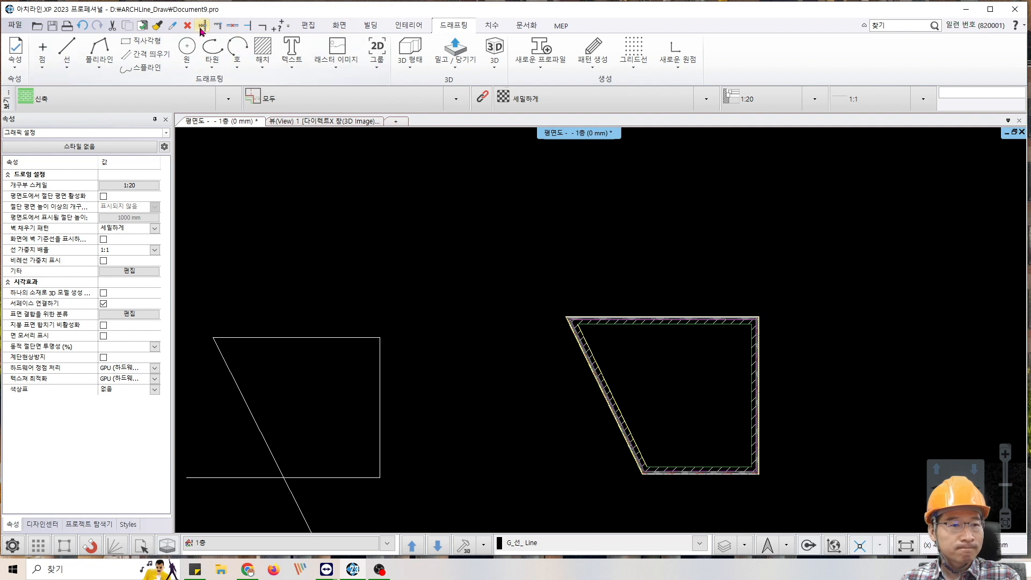
click(372, 25)
click(41, 65)
click(51, 80)
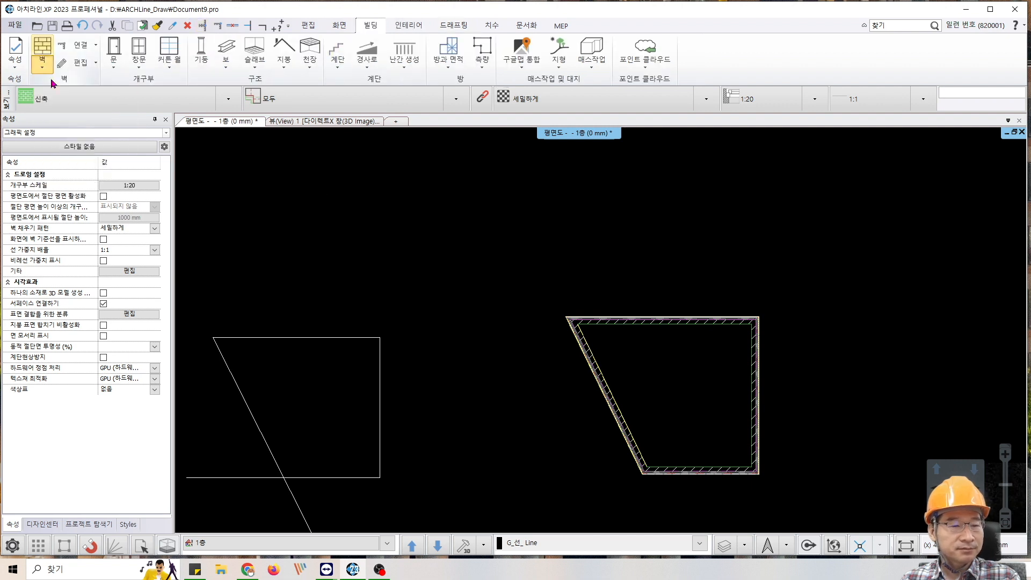
click(362, 204)
click(625, 175)
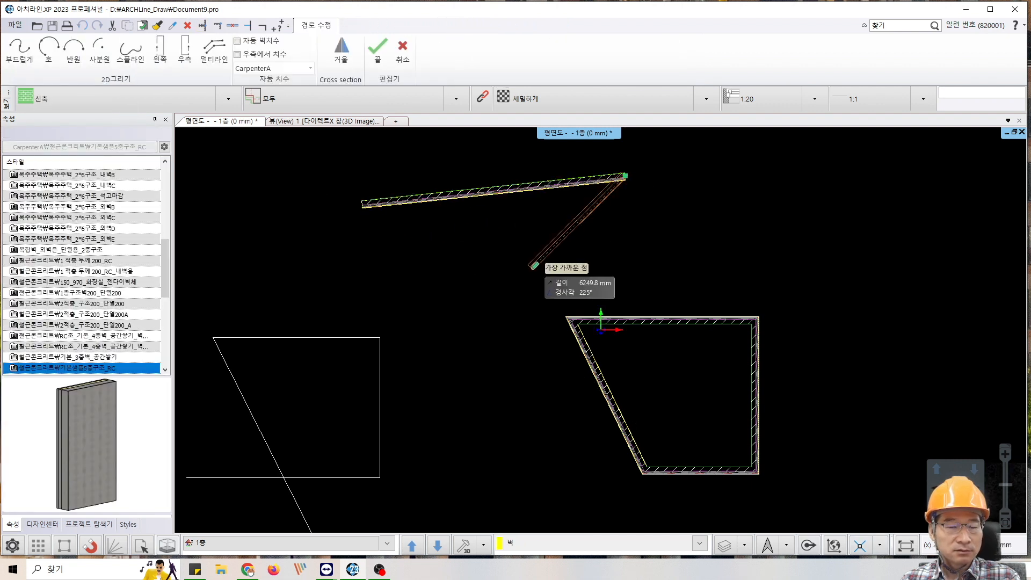
key(Escape)
Step: Draw a second, nearly vertical multi-layer wall below the long slanted wall, leaving a gap between them
click(507, 359)
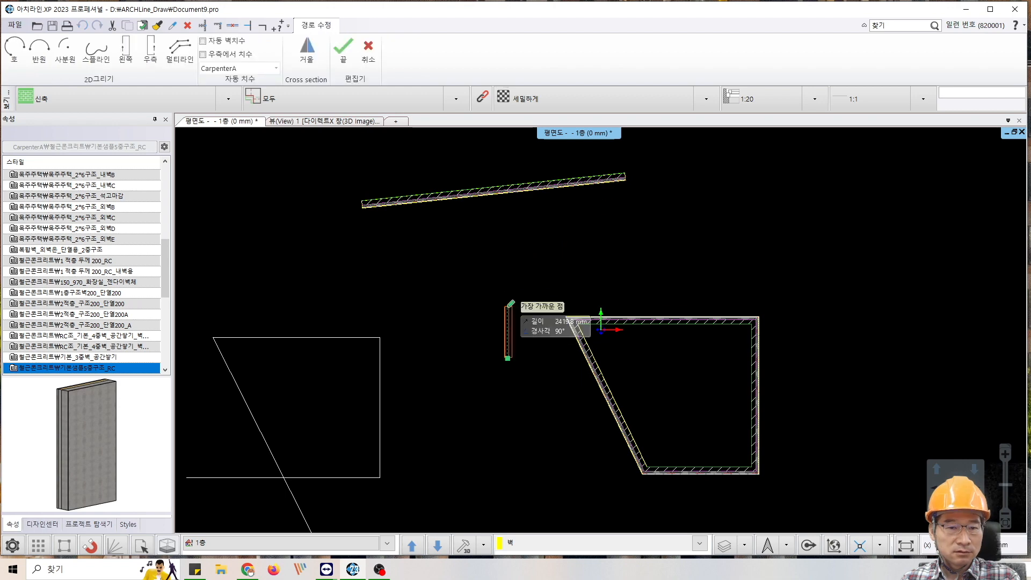
click(525, 224)
key(Escape)
scroll(570, 265, up, 4)
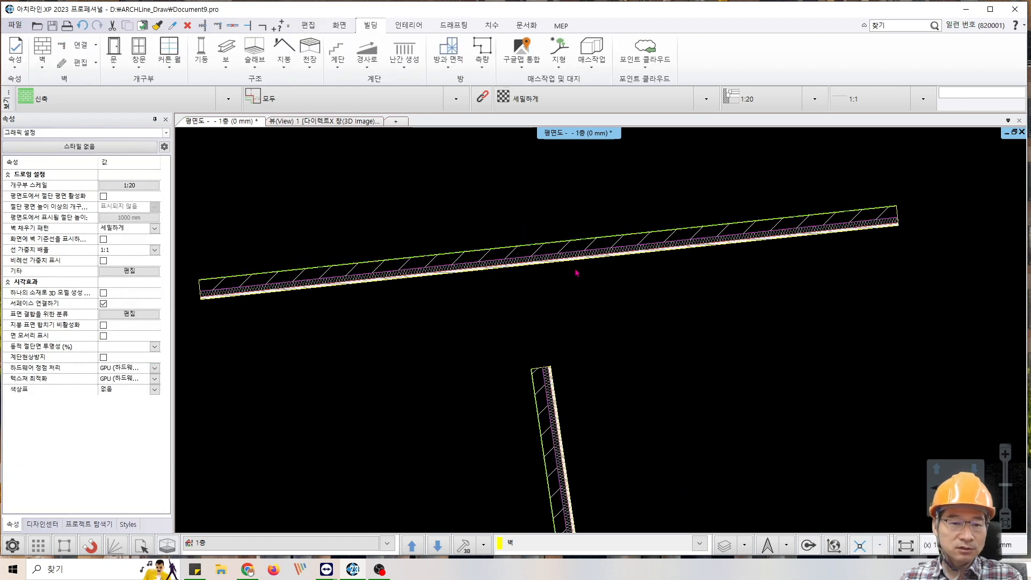
Step: Examine the gap and the layer orientation between the nearly vertical wall's upper end and the long slanted wall
scroll(613, 315, up, 3)
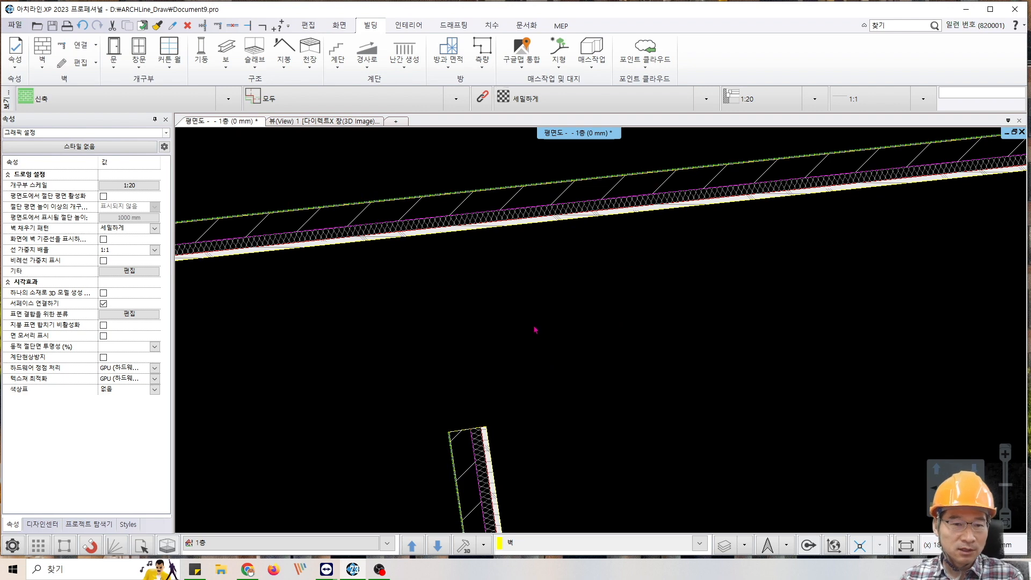
middle_drag(517, 350, 539, 317)
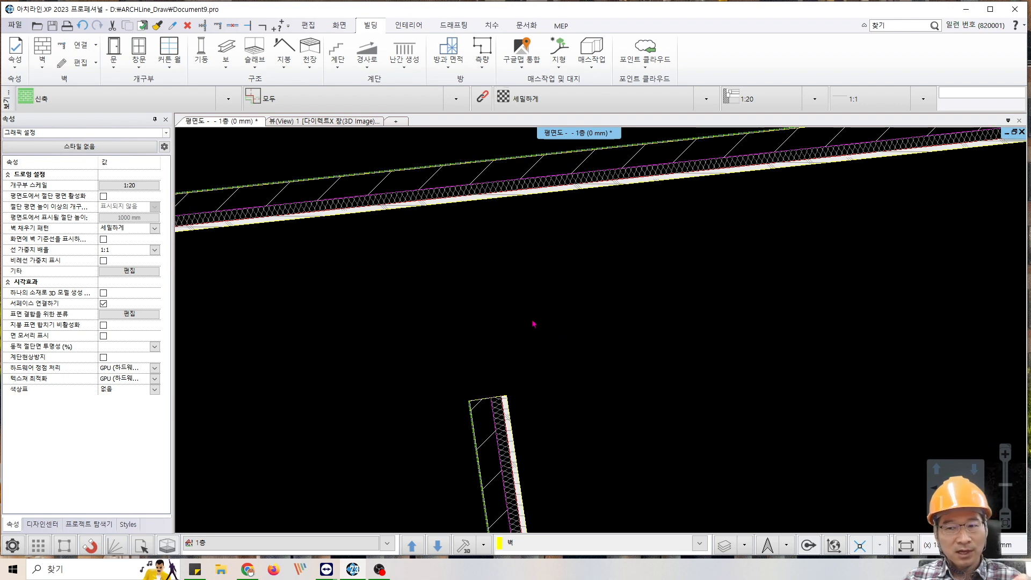
scroll(546, 329, down, 2)
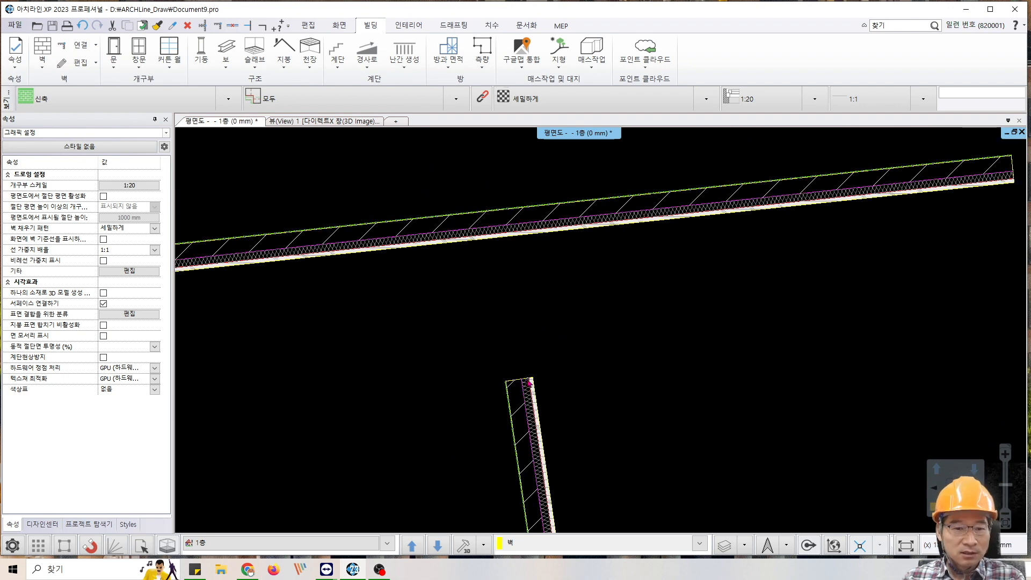
scroll(530, 387, up, 5)
scroll(555, 286, down, 2)
middle_drag(556, 287, 556, 473)
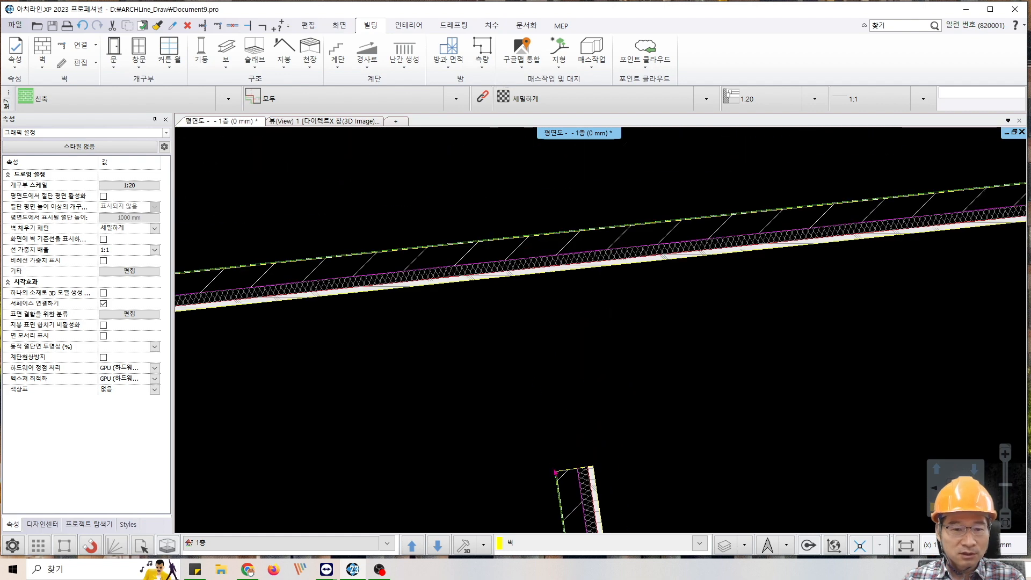
scroll(568, 485, up, 3)
scroll(593, 446, down, 3)
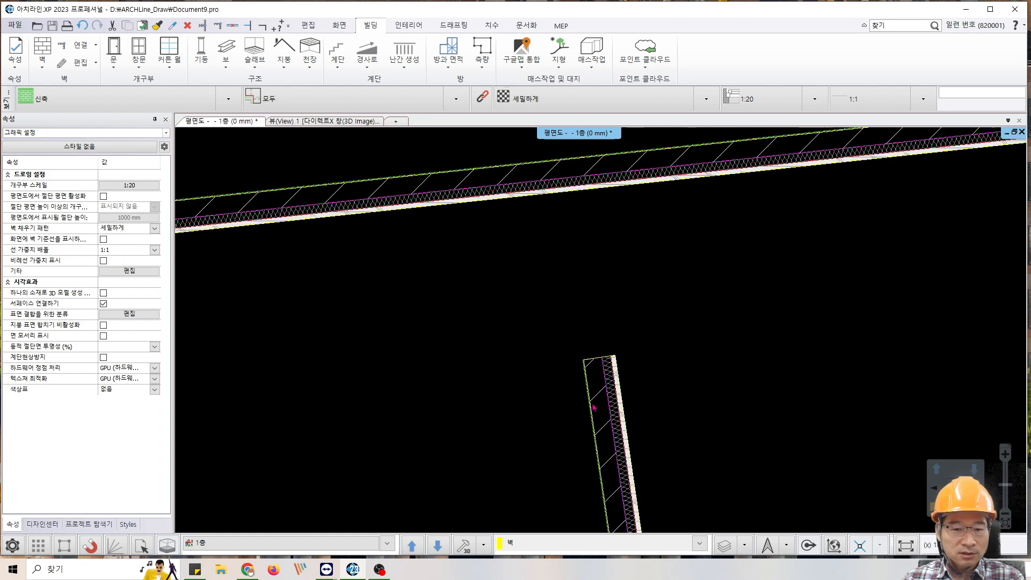
scroll(562, 427, down, 1)
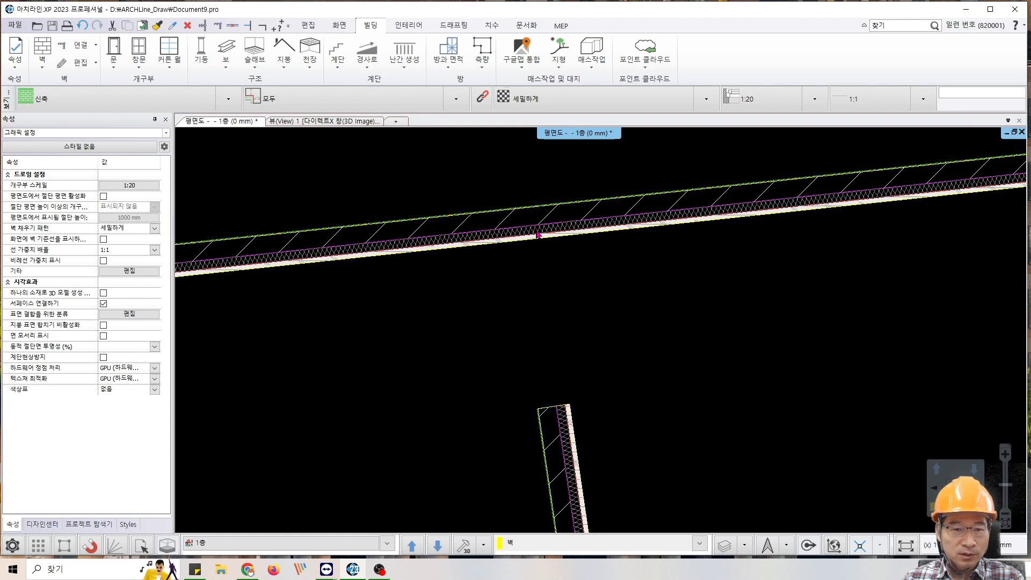
scroll(529, 260, up, 2)
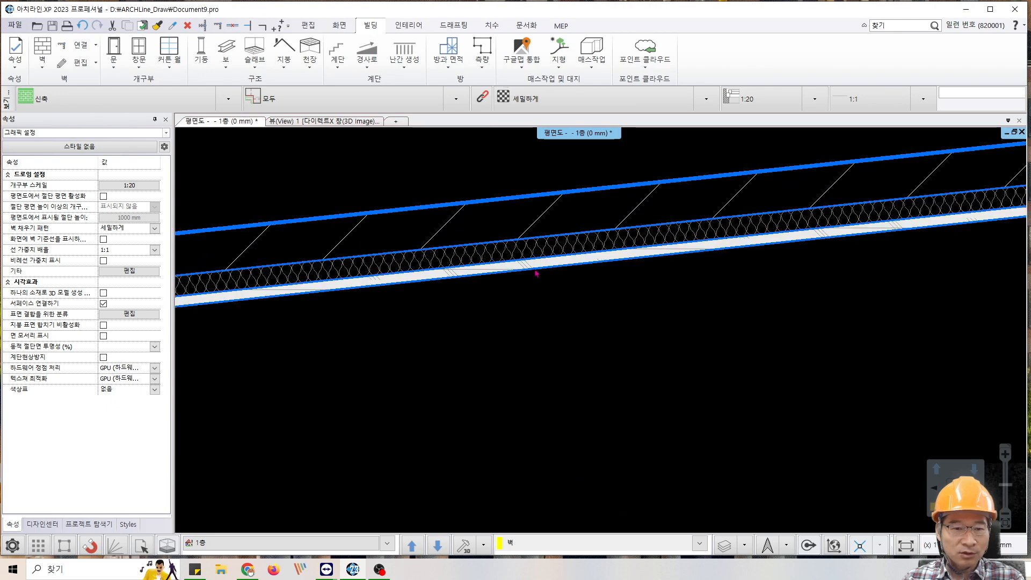
scroll(564, 325, down, 2)
Step: Extend the nearly vertical wall's upper end to the lower face of the long slanted wall by changing its length
click(612, 490)
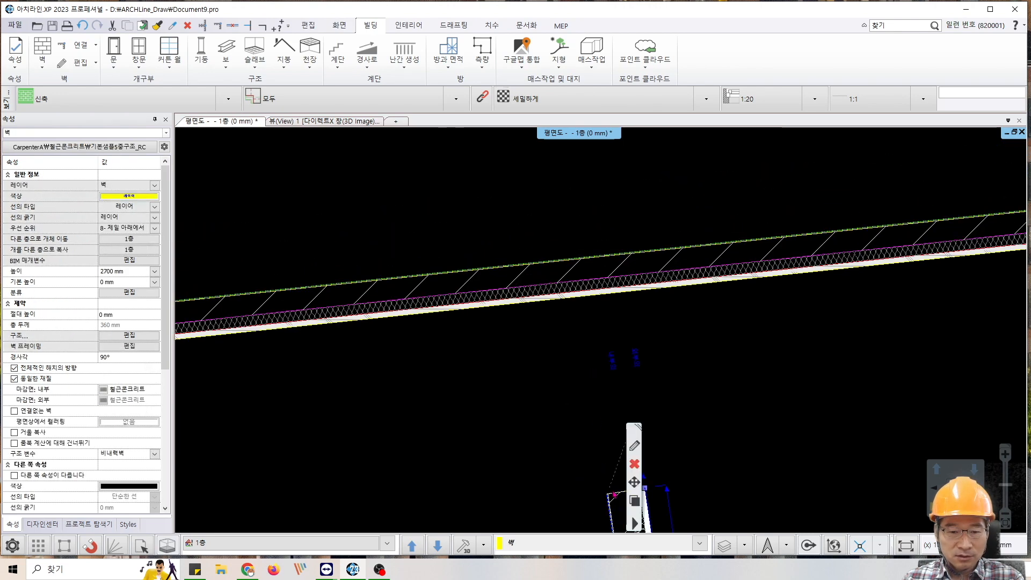
click(645, 488)
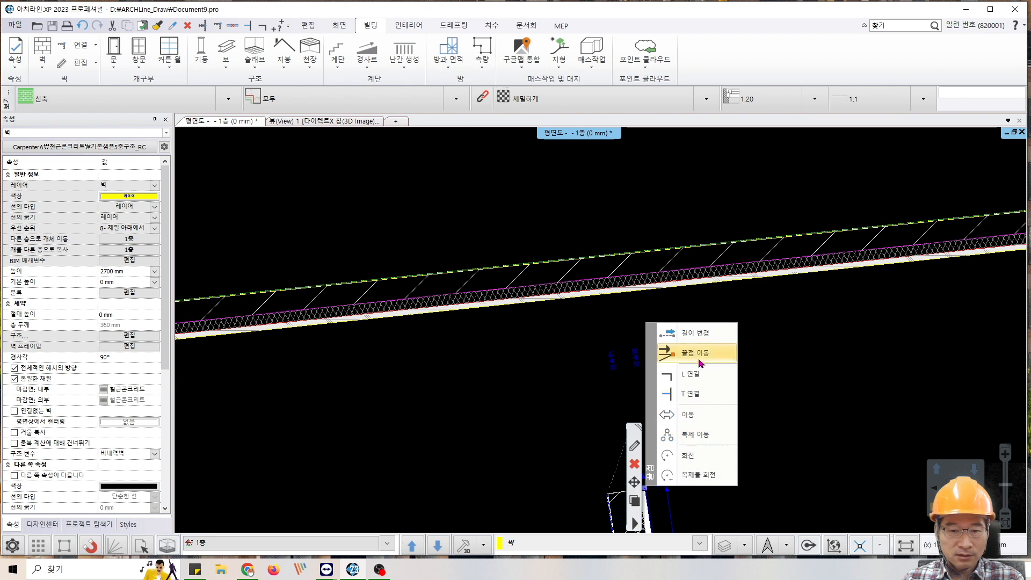
click(698, 334)
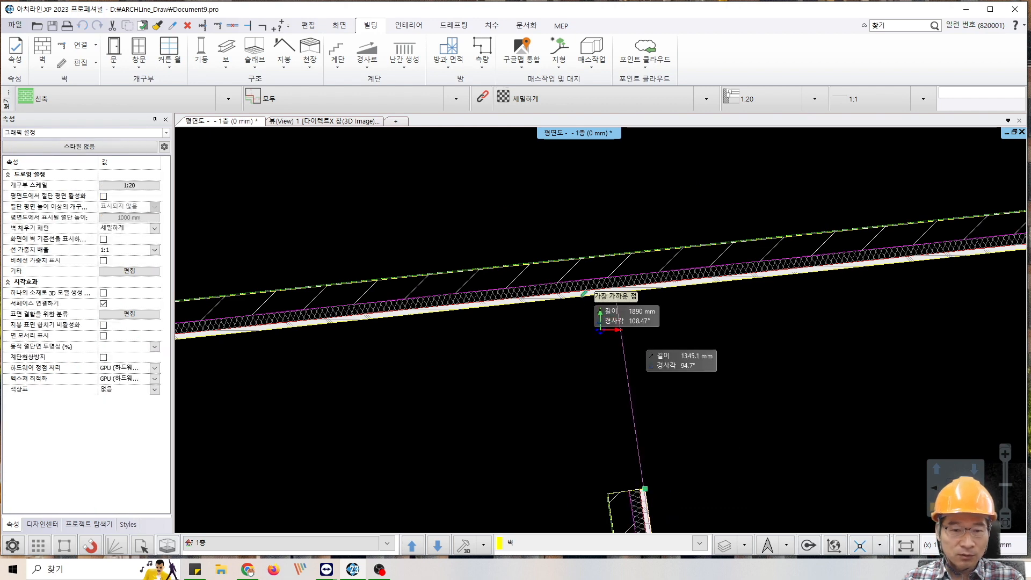
click(600, 294)
key(Escape)
Step: Inspect how the extended wall's end and layers meet the face of the long slanted wall
scroll(706, 316, up, 3)
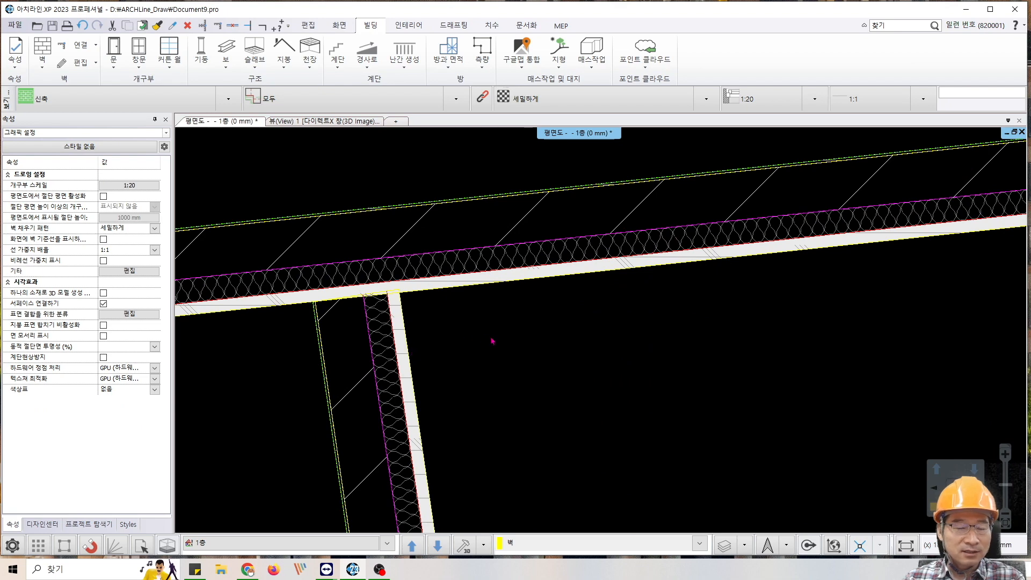
middle_drag(447, 298, 643, 322)
scroll(642, 368, up, 3)
click(508, 311)
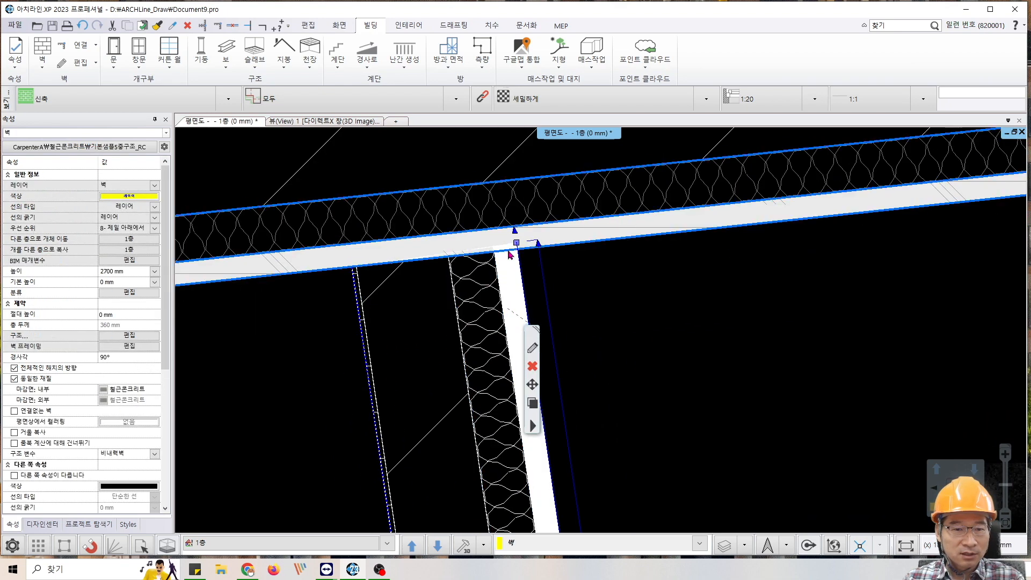
scroll(557, 324, up, 2)
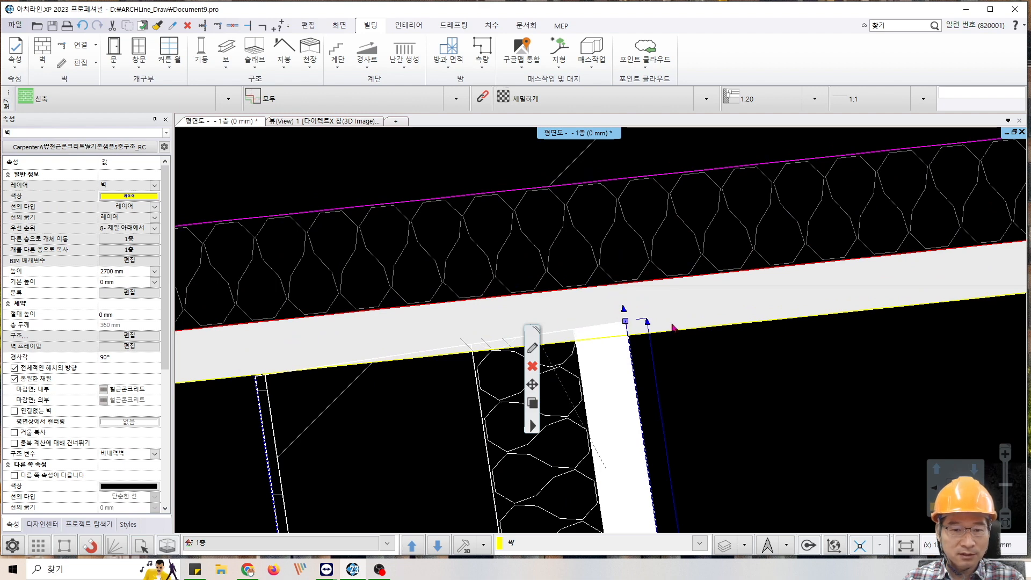
click(727, 357)
scroll(720, 384, down, 3)
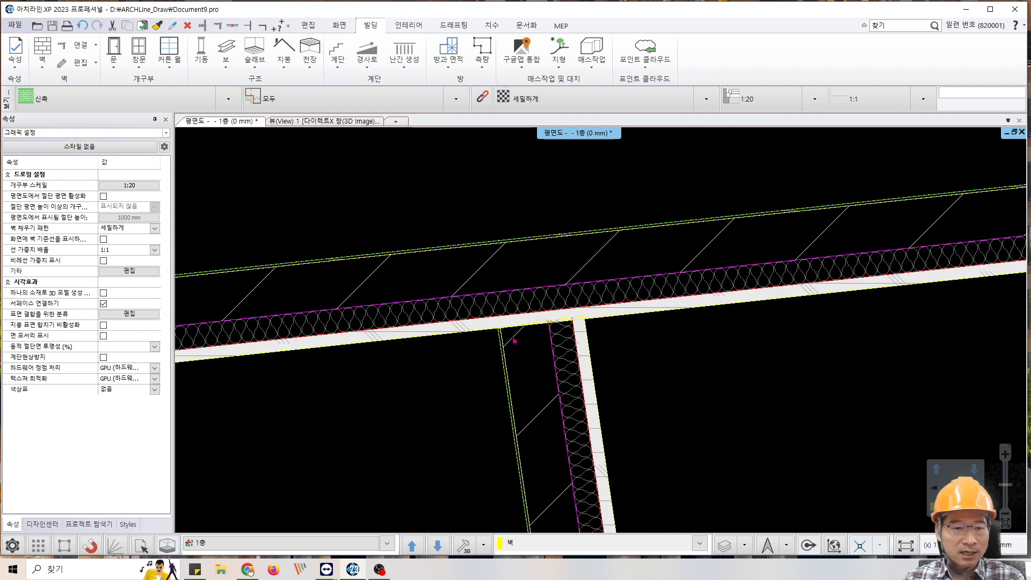
scroll(516, 348, down, 2)
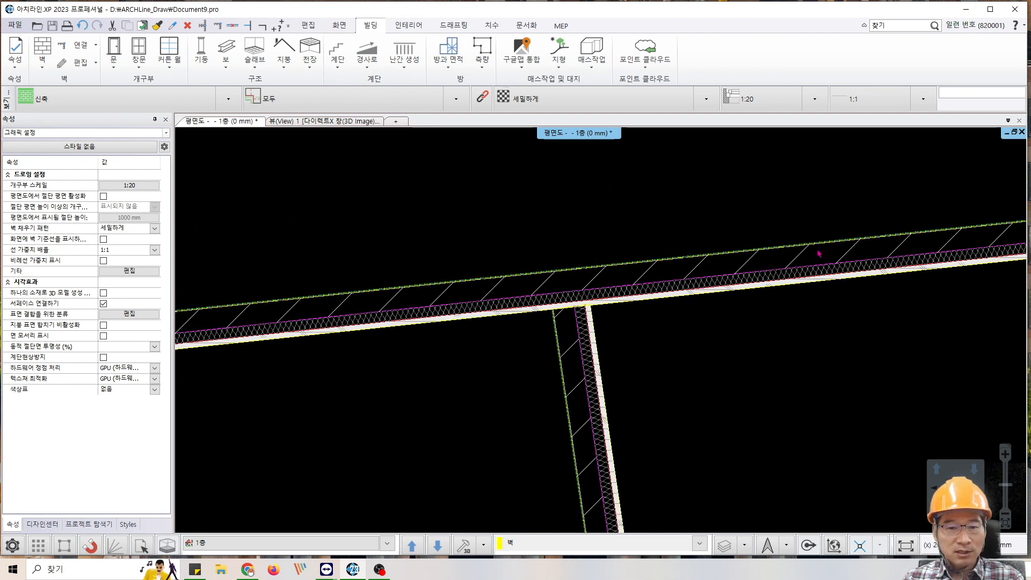
scroll(520, 273, down, 3)
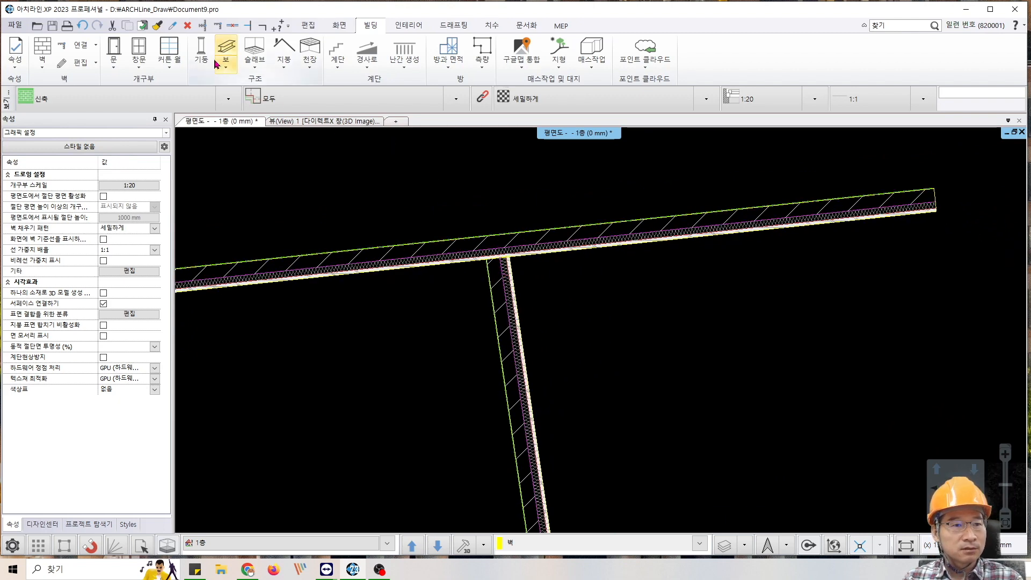
Step: Join the nearly vertical wall to the long slanted wall as a T connection with merged layers, and check the joint
click(202, 26)
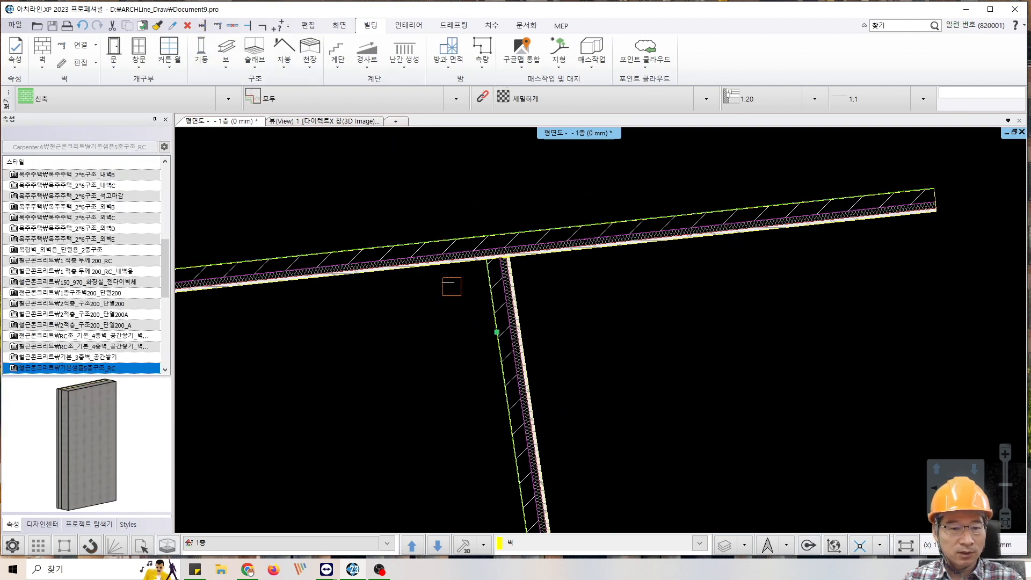
click(437, 267)
key(Escape)
scroll(559, 297, up, 5)
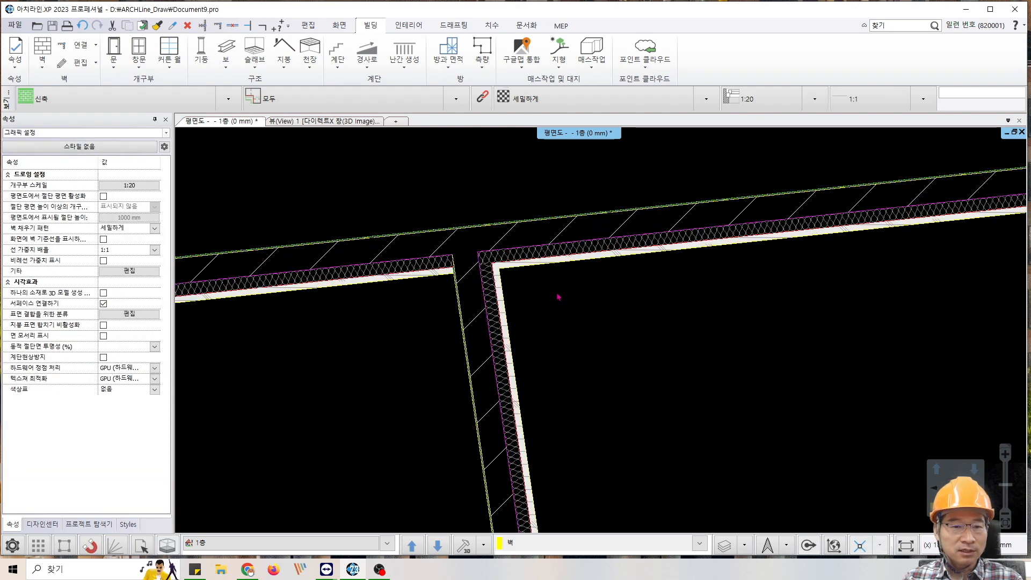
scroll(465, 317, up, 3)
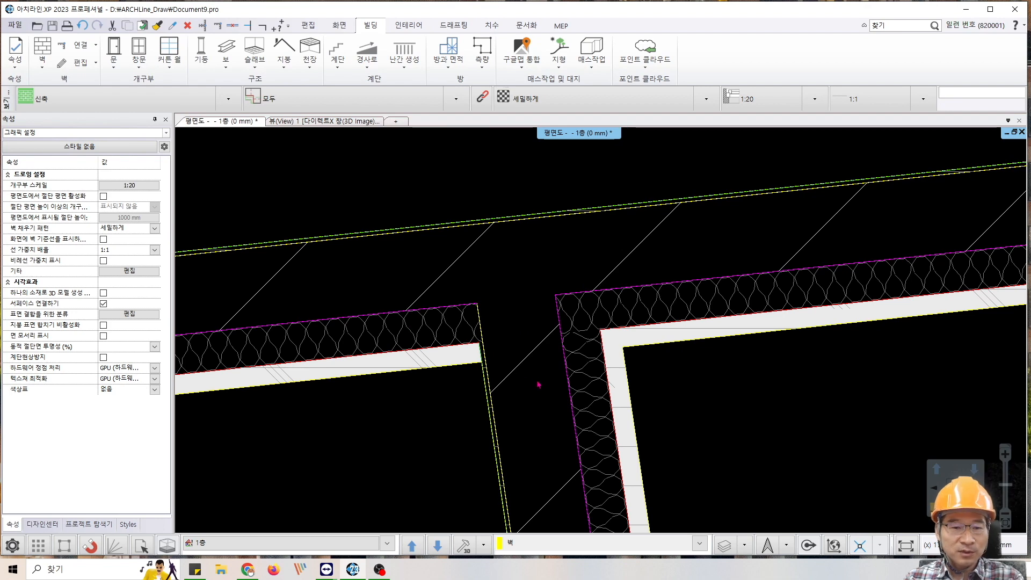
scroll(538, 384, down, 3)
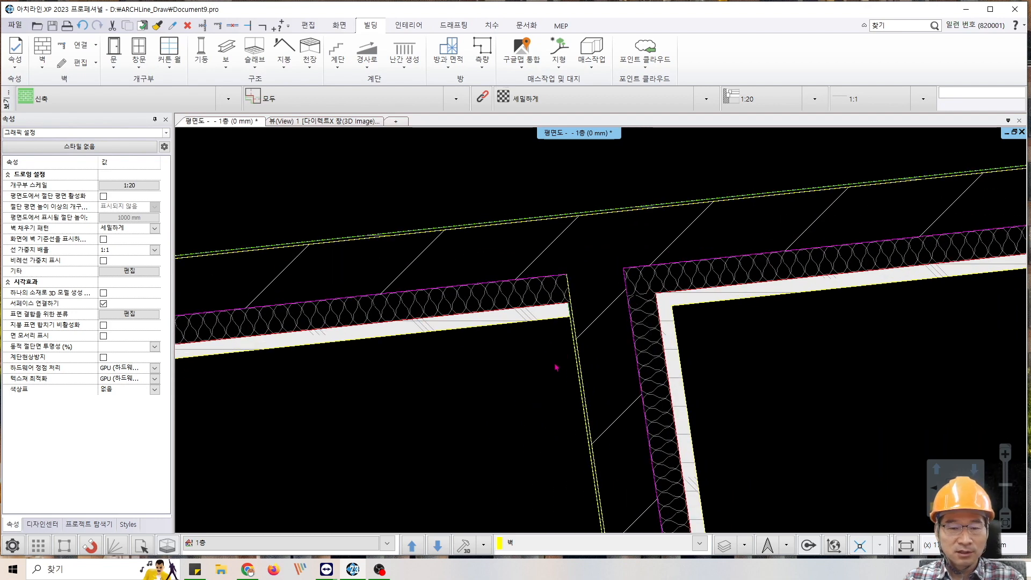
scroll(601, 366, down, 1)
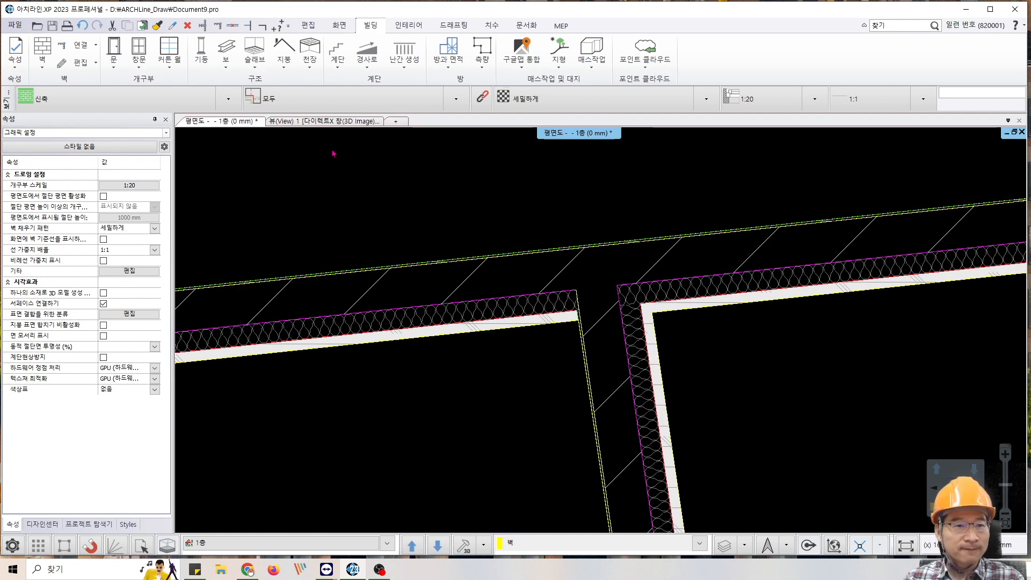
scroll(662, 298, down, 2)
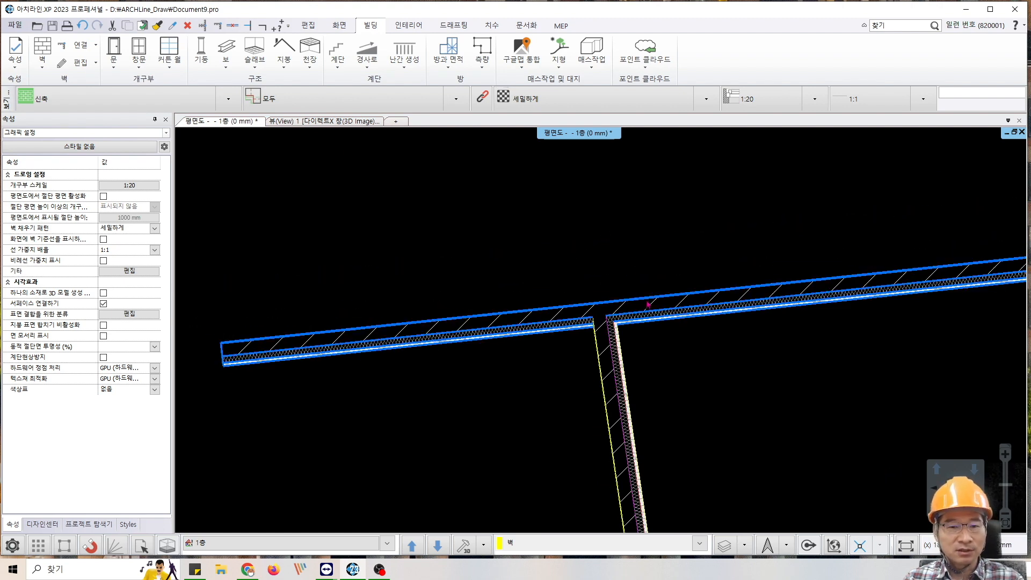
Step: Draw a slanted multi-layer wall that crosses the upper wall of the closed outline from inside to outside
scroll(626, 291, down, 3)
scroll(626, 291, up, 3)
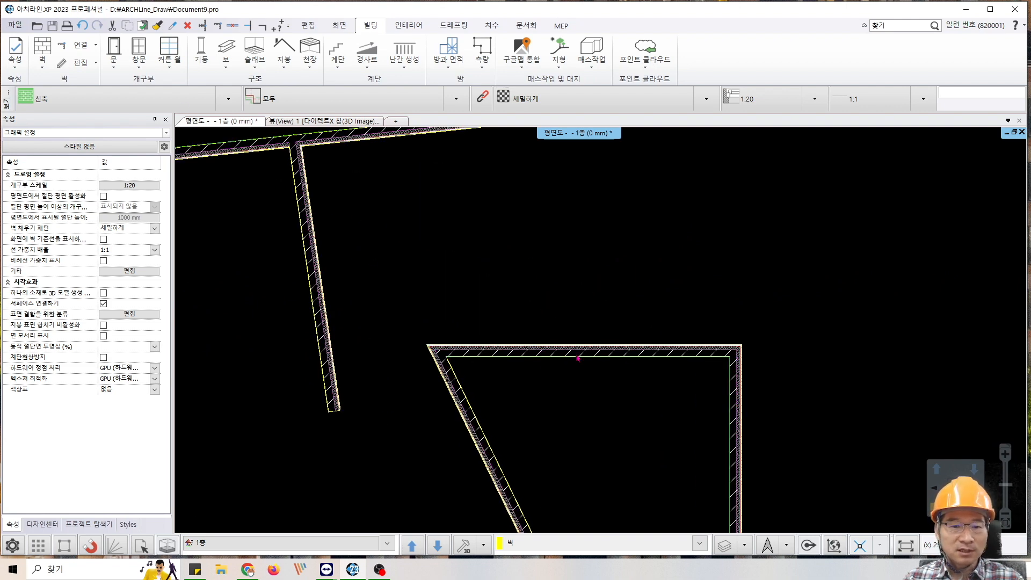
middle_drag(578, 358, 496, 243)
scroll(489, 280, up, 2)
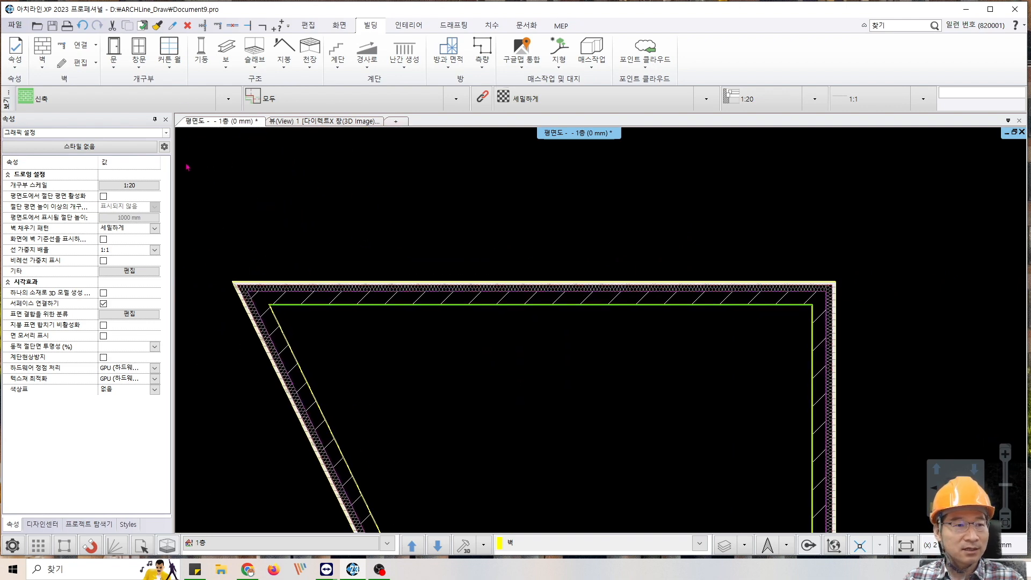
click(45, 58)
click(576, 409)
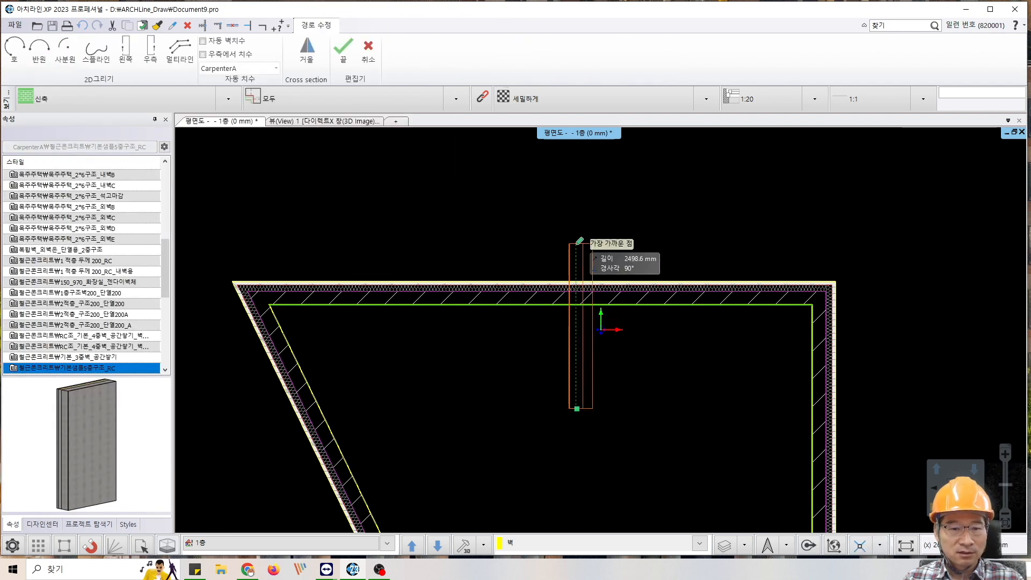
click(706, 196)
key(Escape)
scroll(860, 290, up, 2)
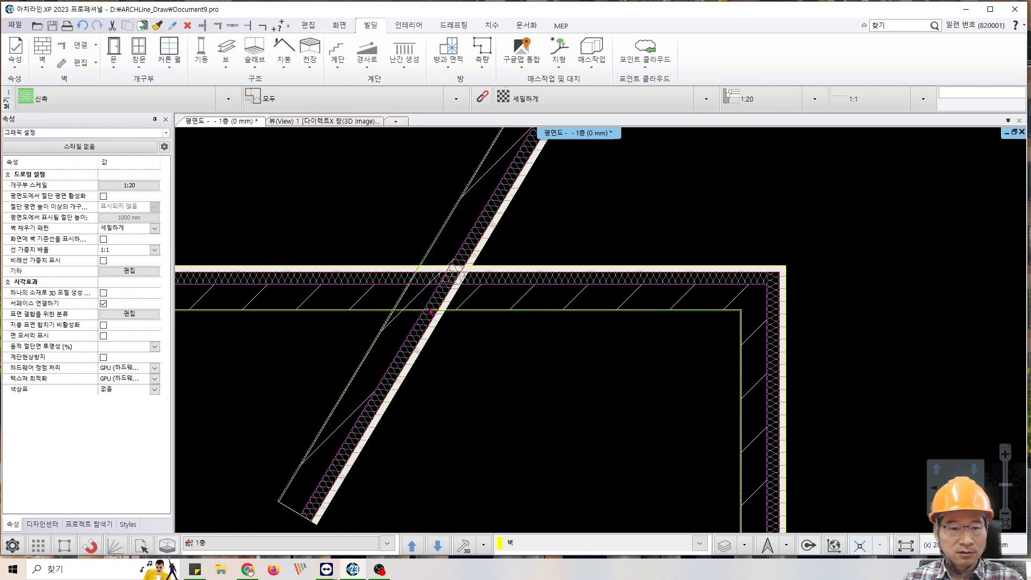
scroll(431, 311, up, 3)
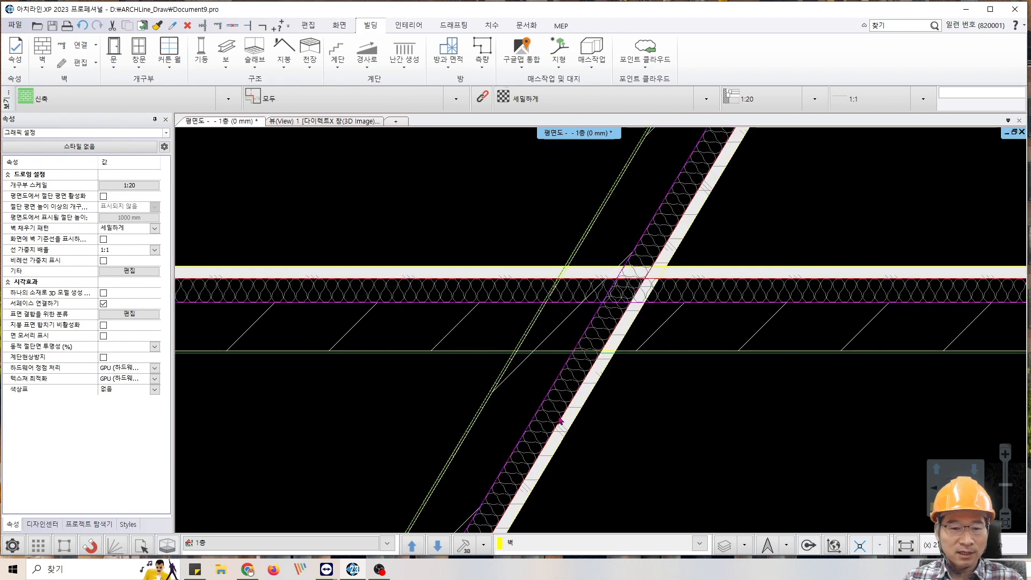
scroll(445, 269, down, 4)
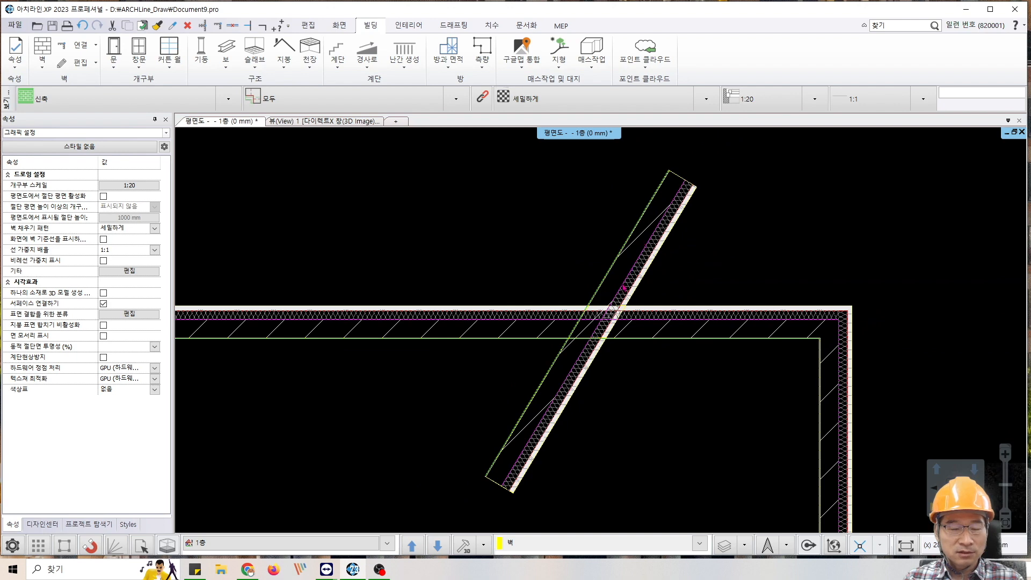
Step: Set the wall style to 1 적층 두께 200_RC from the 철근콘크리트 group
scroll(623, 285, down, 1)
right_click(44, 52)
click(74, 66)
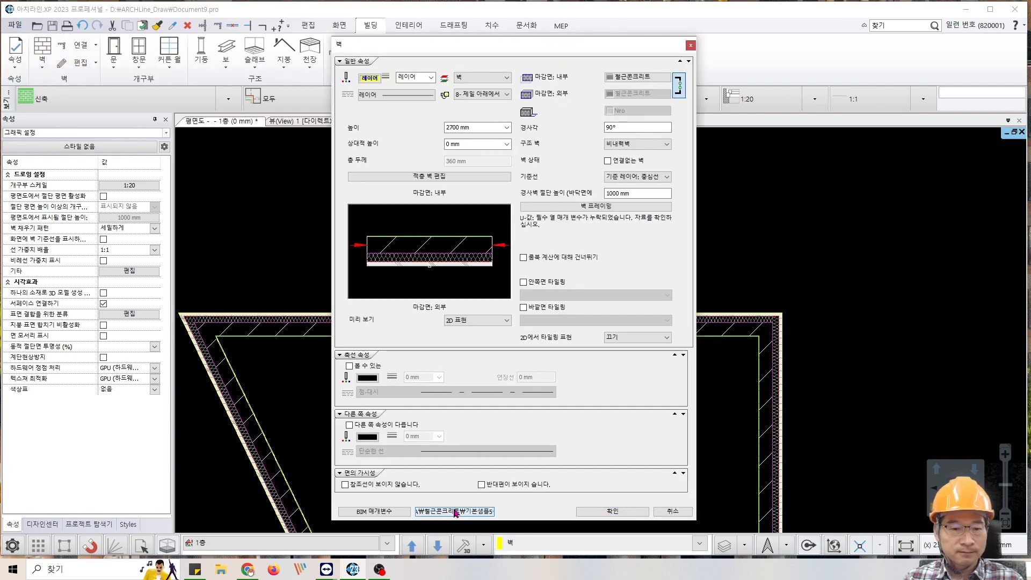
click(455, 511)
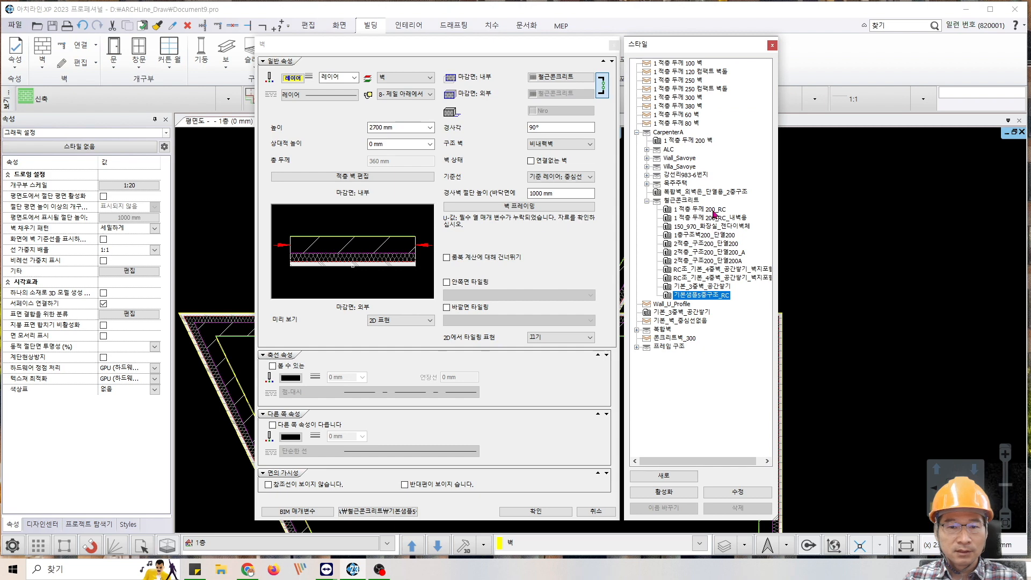
click(714, 210)
click(687, 492)
click(537, 511)
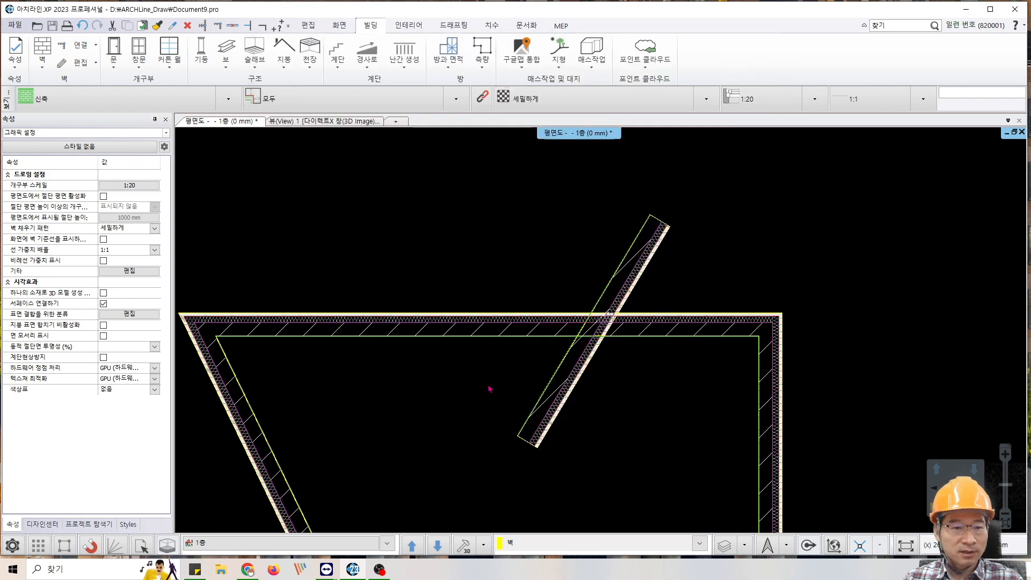
Step: Draw a short, slightly slanted single-layer wall outside the closed outline, beside its right wall
middle_drag(318, 223, 205, 148)
click(42, 66)
click(62, 84)
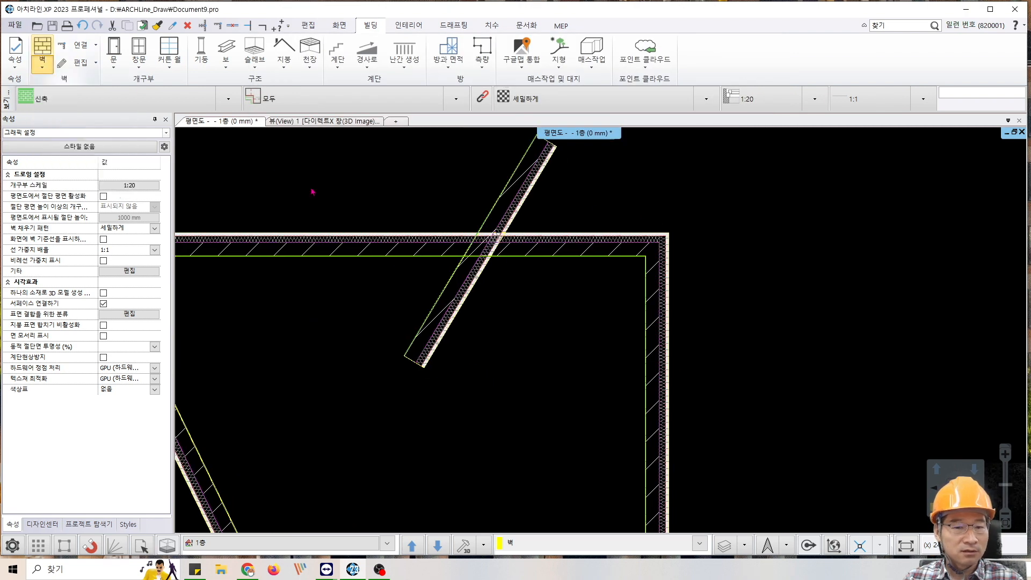
click(847, 325)
click(704, 342)
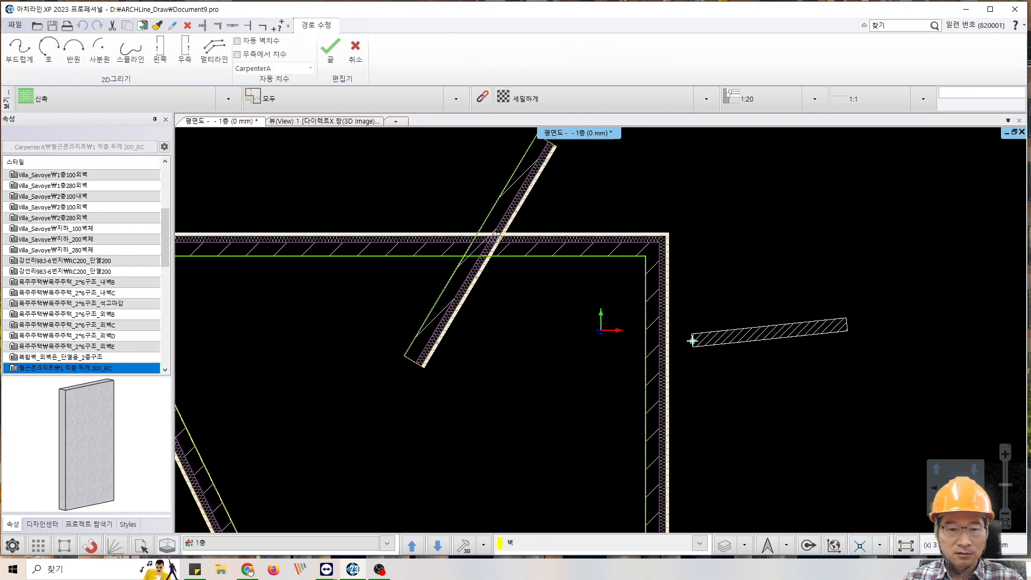
key(Escape)
scroll(729, 330, up, 3)
scroll(729, 330, up, 1)
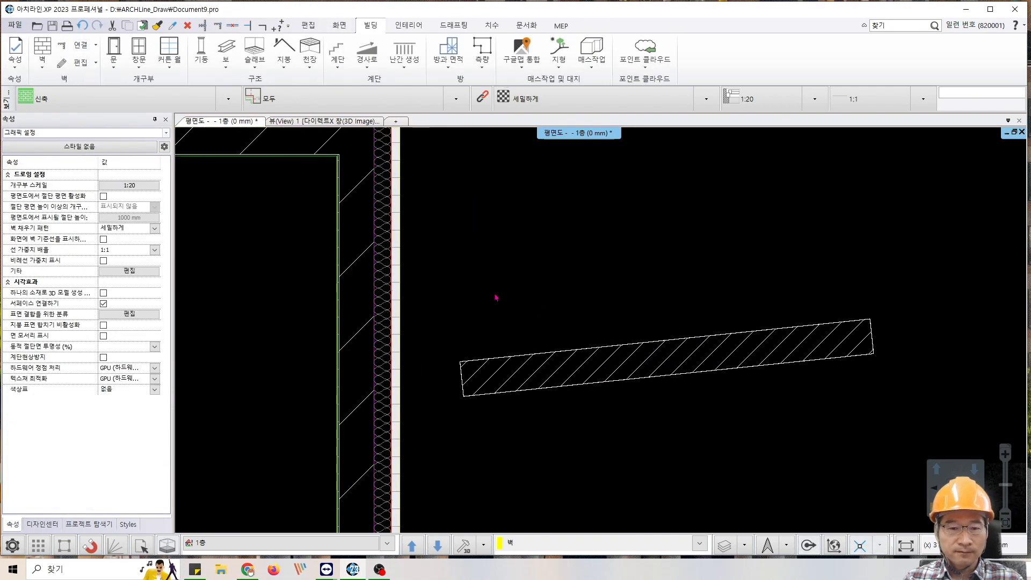
Step: Split the slanted multi-layer wall where it crosses the upper wall, using the cut-by-wall command (벽으로 자르기)
middle_drag(228, 212, 528, 257)
middle_drag(204, 184, 513, 322)
click(537, 350)
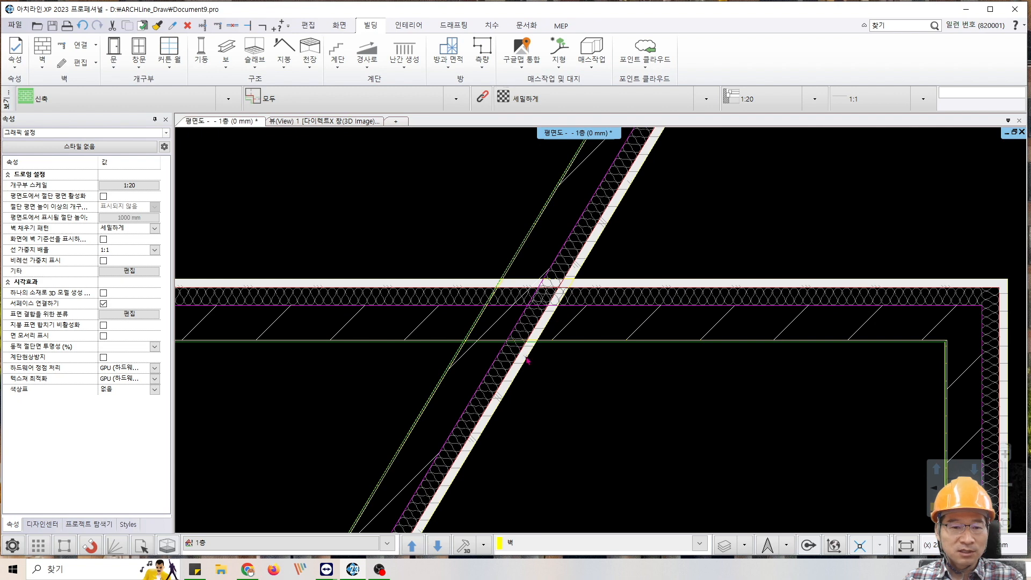
scroll(533, 363, up, 2)
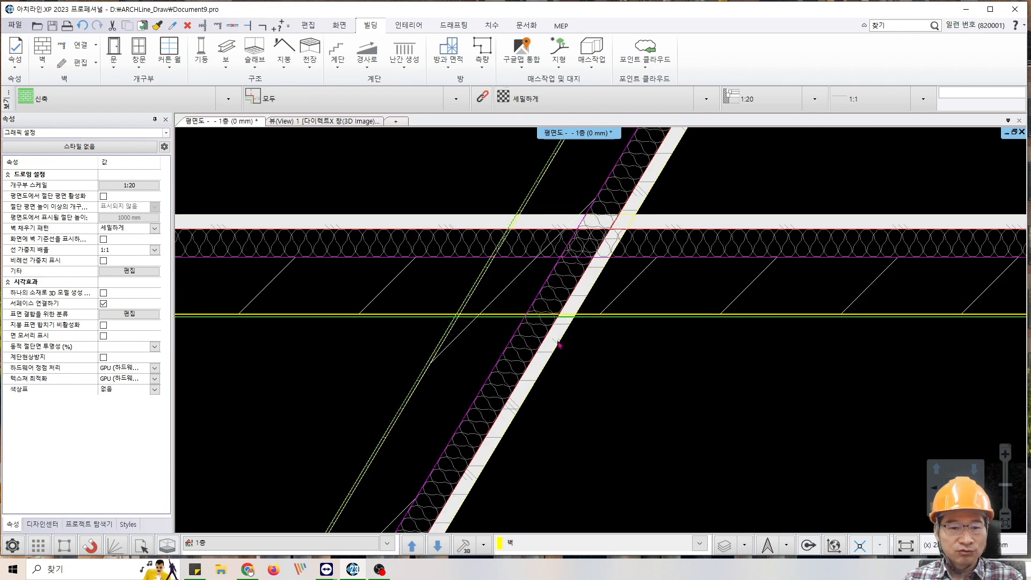
right_click(558, 344)
mouse_move(601, 208)
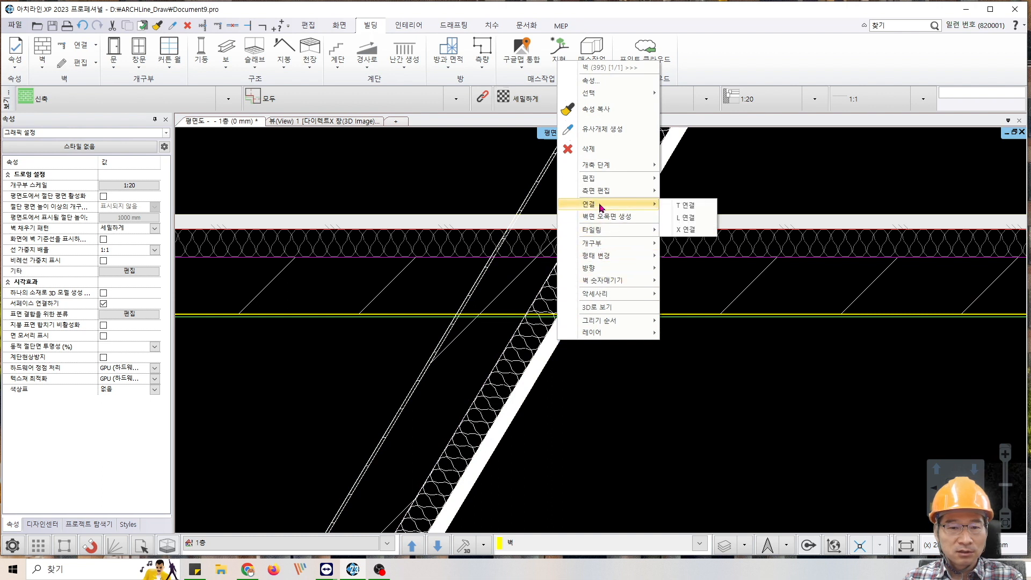
mouse_move(602, 181)
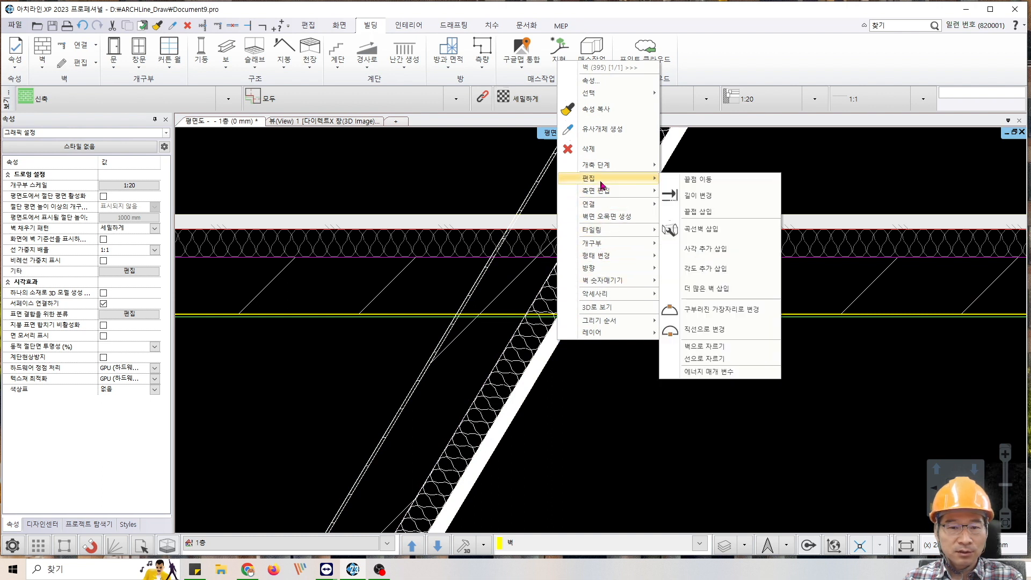
click(716, 348)
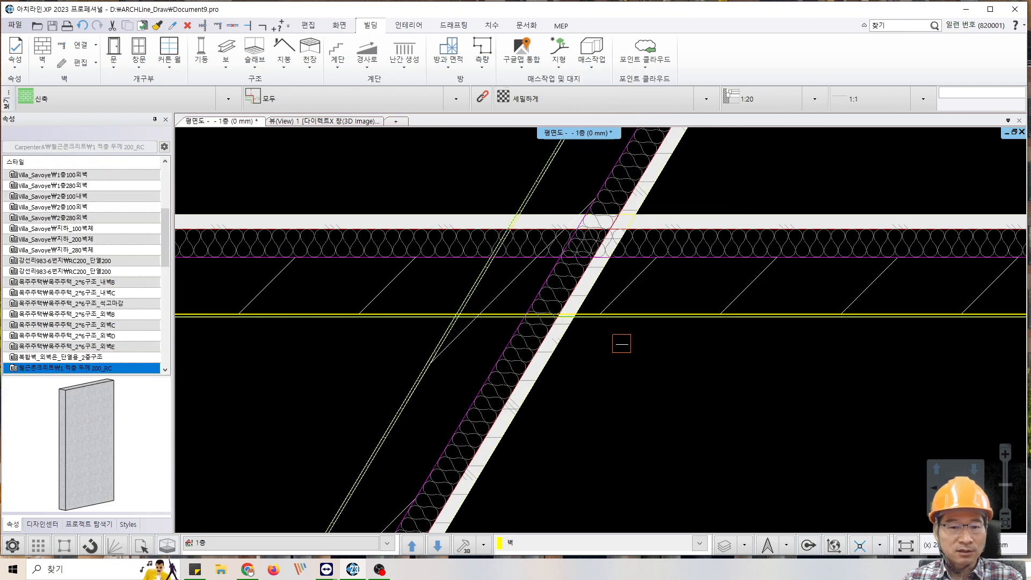
key(Escape)
Step: Delete the outer piece of the split slanted wall, keeping only the piece inside the outline
click(662, 170)
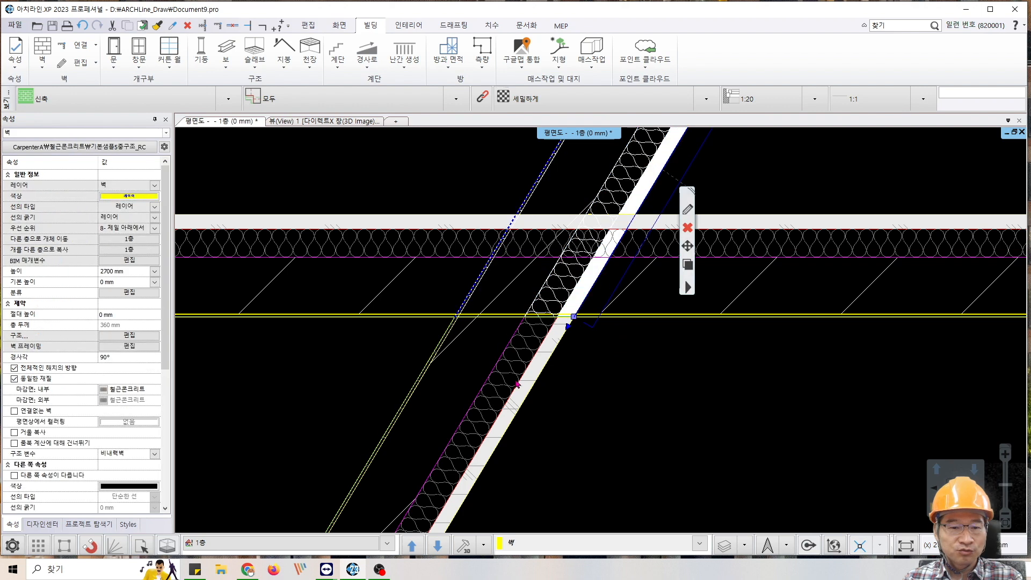
click(516, 382)
click(697, 170)
click(665, 167)
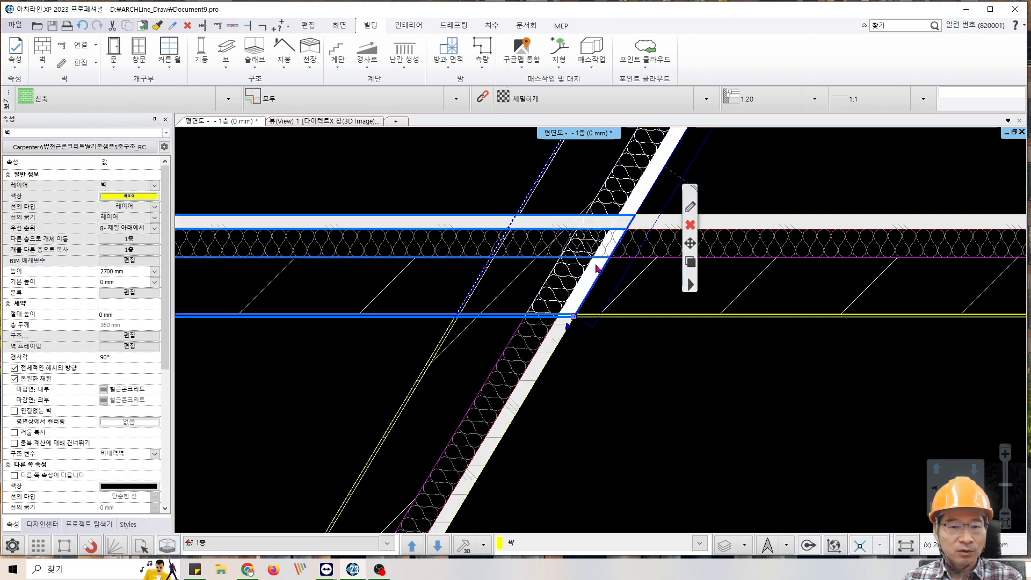
click(690, 225)
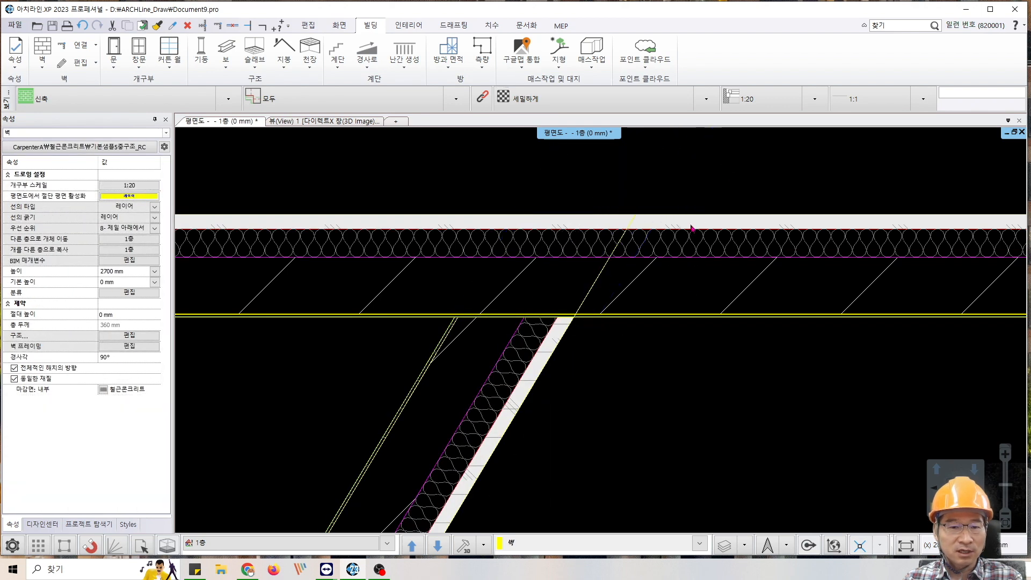
scroll(649, 385, down, 4)
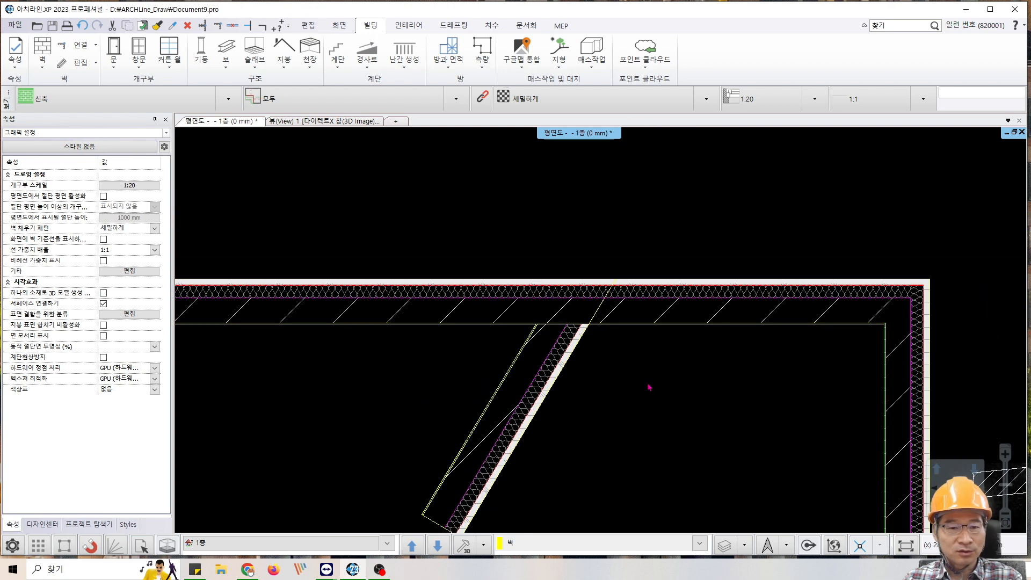
Step: Try to join the remaining slanted wall to the upper wall as a T connection, and undo it
scroll(482, 295, up, 4)
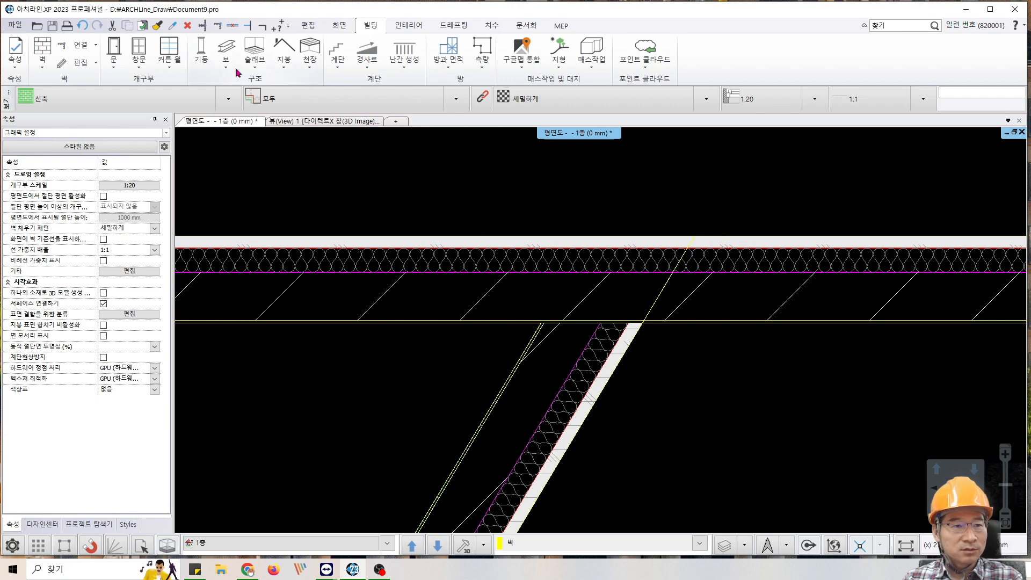
click(218, 25)
click(505, 374)
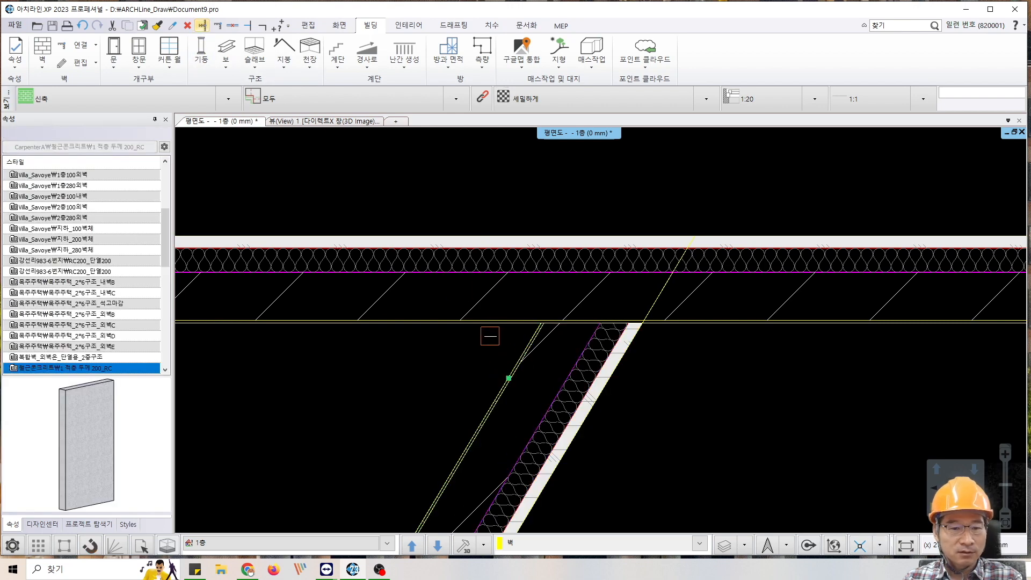
click(486, 322)
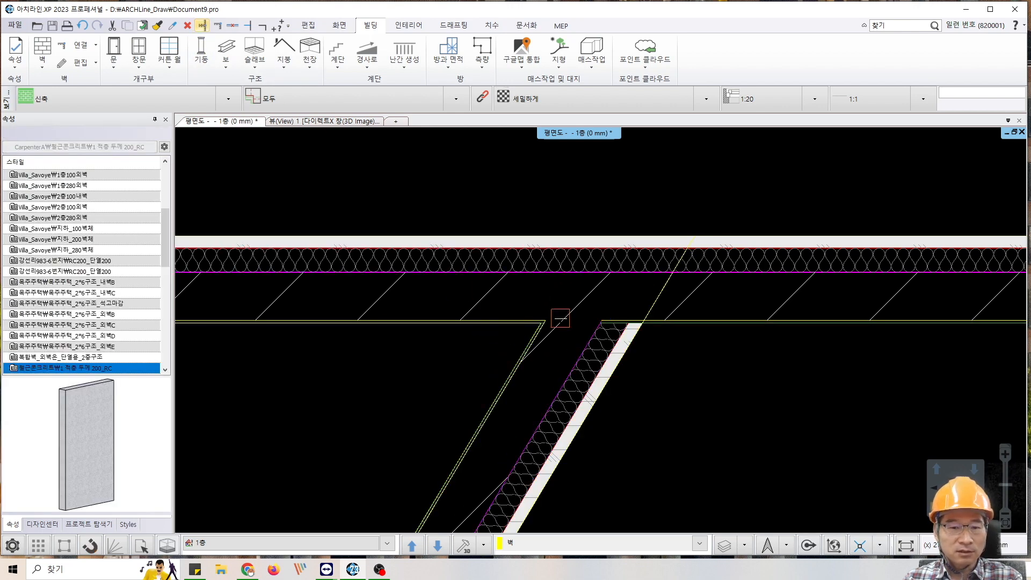
right_click(736, 419)
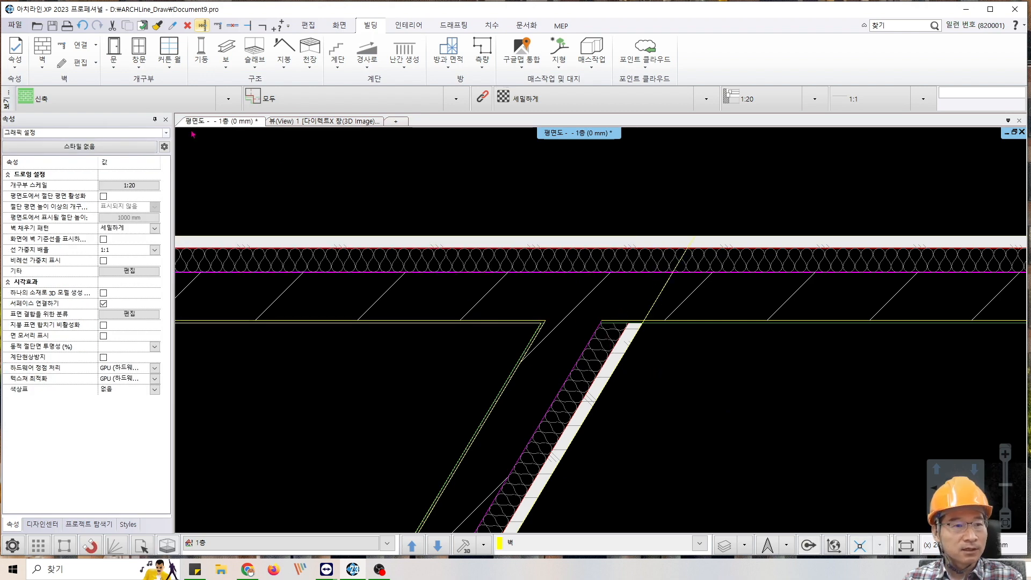
click(82, 25)
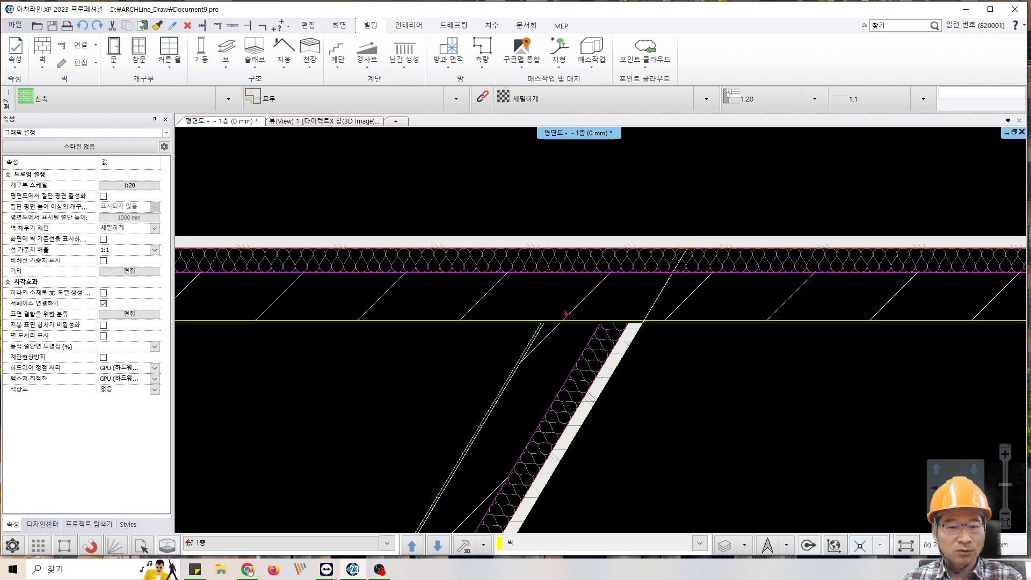
click(202, 25)
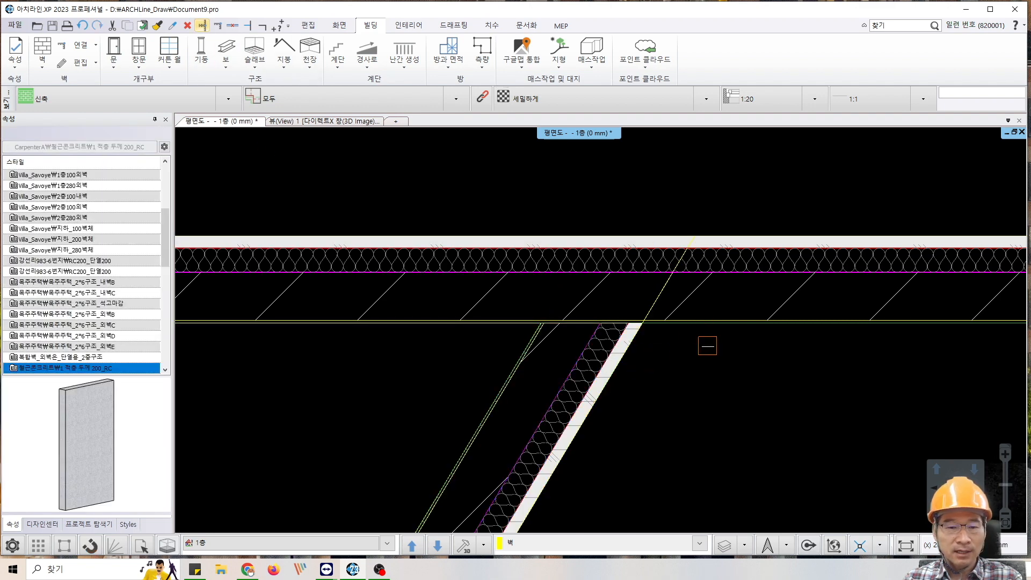
key(Escape)
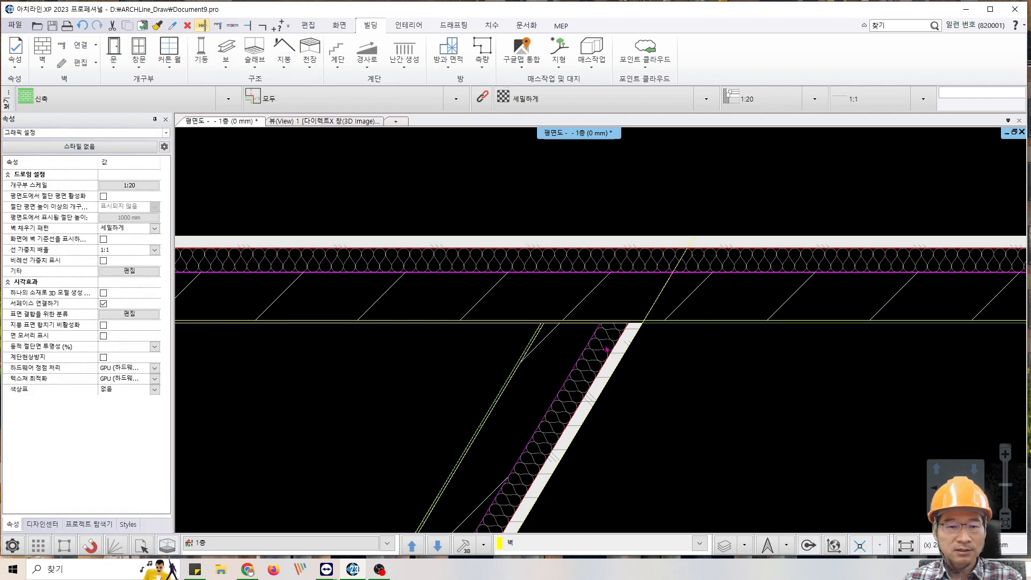
Step: Inspect the upper wall's layer structure, including the 구조벽 layer, and close its properties without changes
right_click(593, 292)
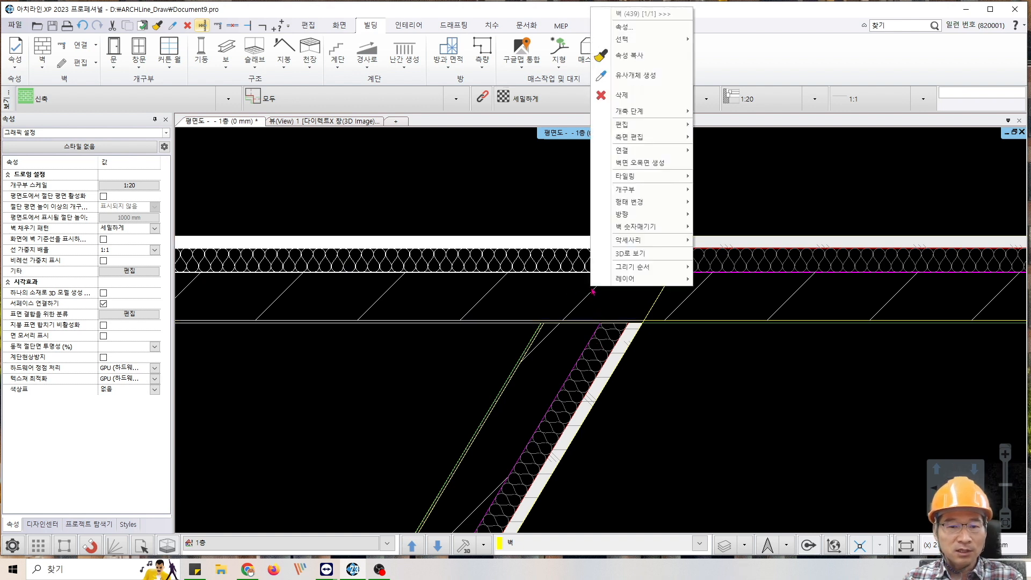
click(644, 35)
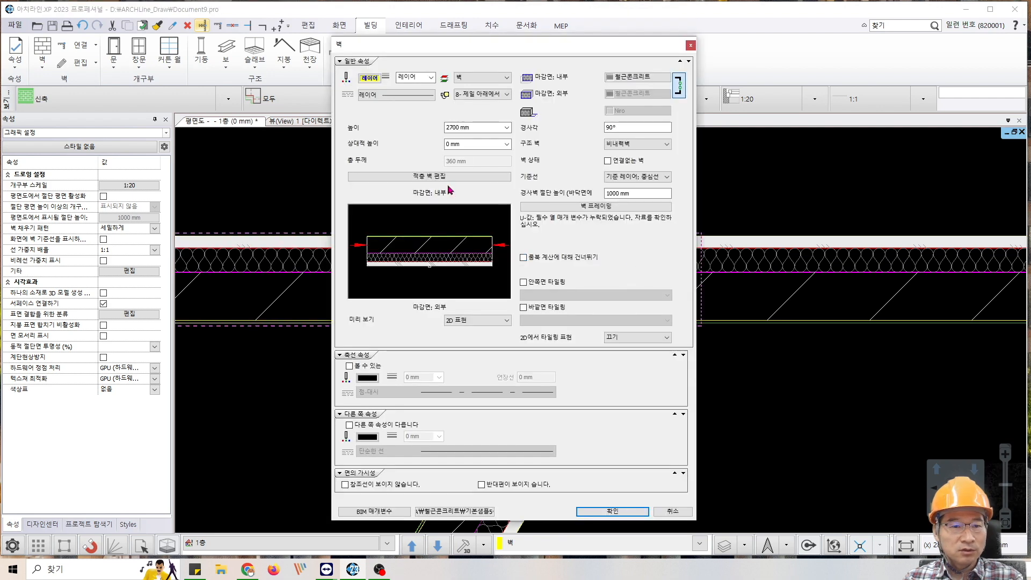
click(447, 177)
click(230, 308)
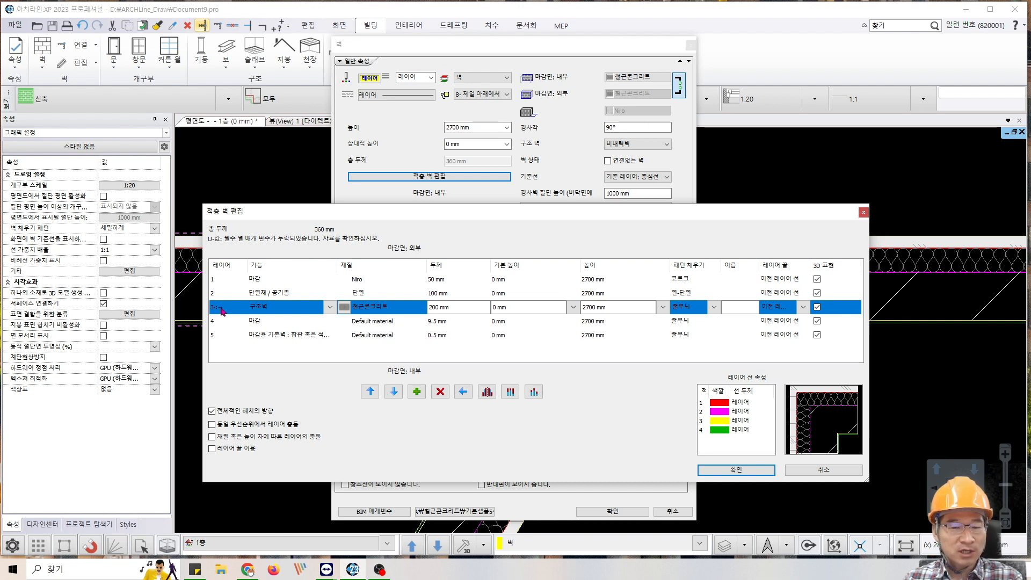
click(863, 213)
click(671, 511)
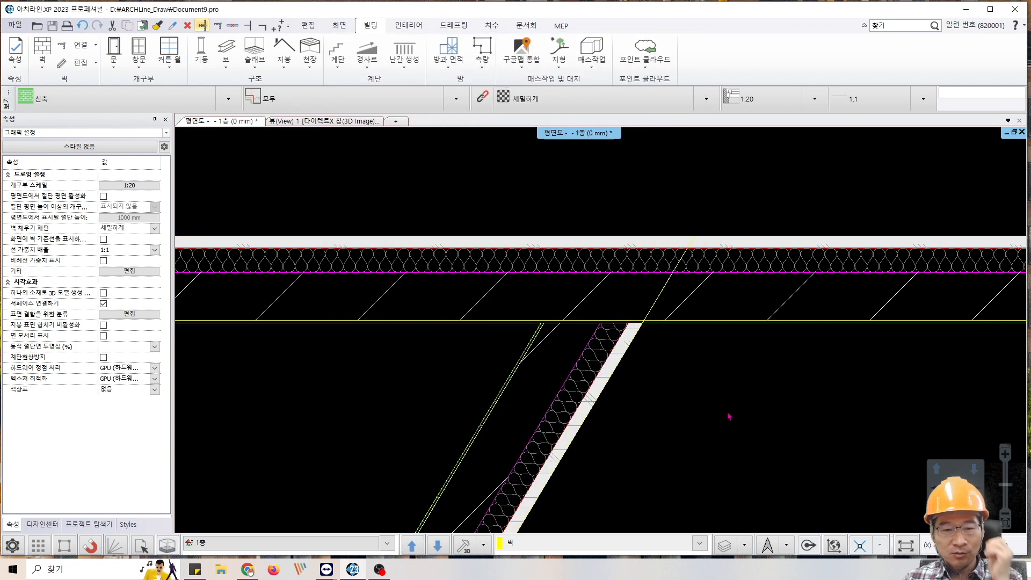
Step: Examine how the slanted wall's end and layers meet the inner face of the upper wall
scroll(729, 415, down, 1)
scroll(573, 340, up, 2)
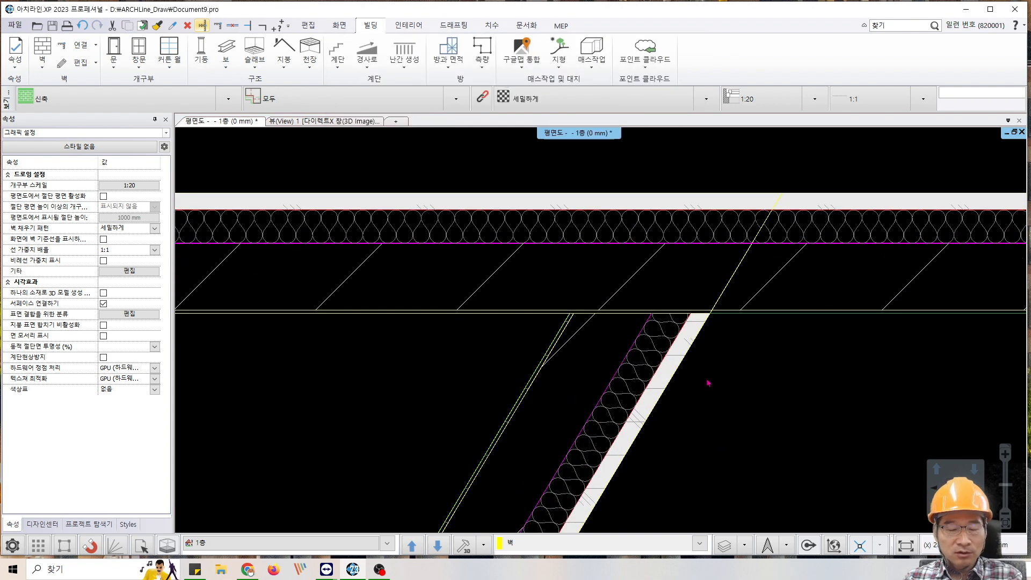
scroll(708, 383, down, 5)
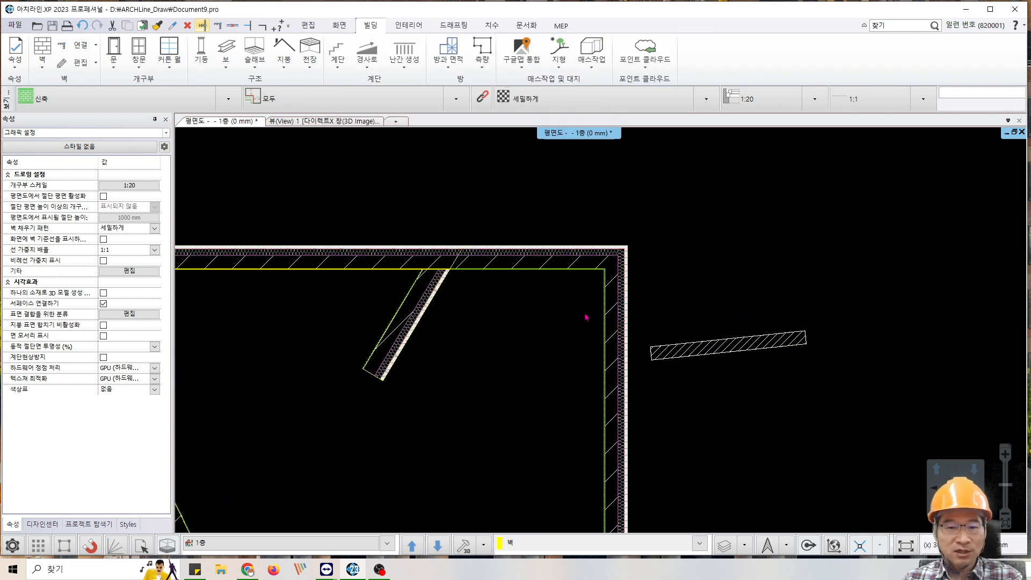
scroll(562, 298, up, 4)
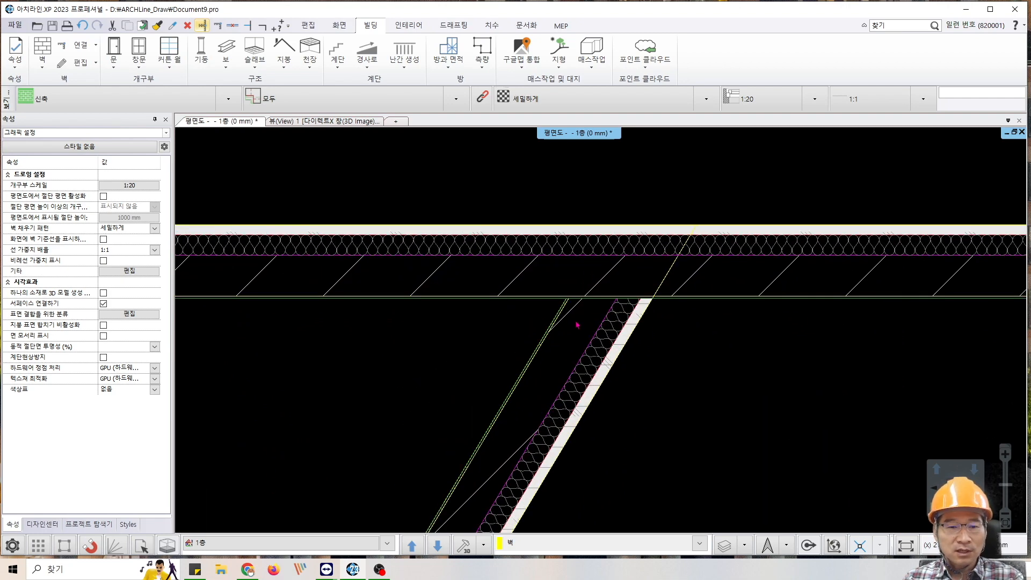
scroll(577, 325, up, 1)
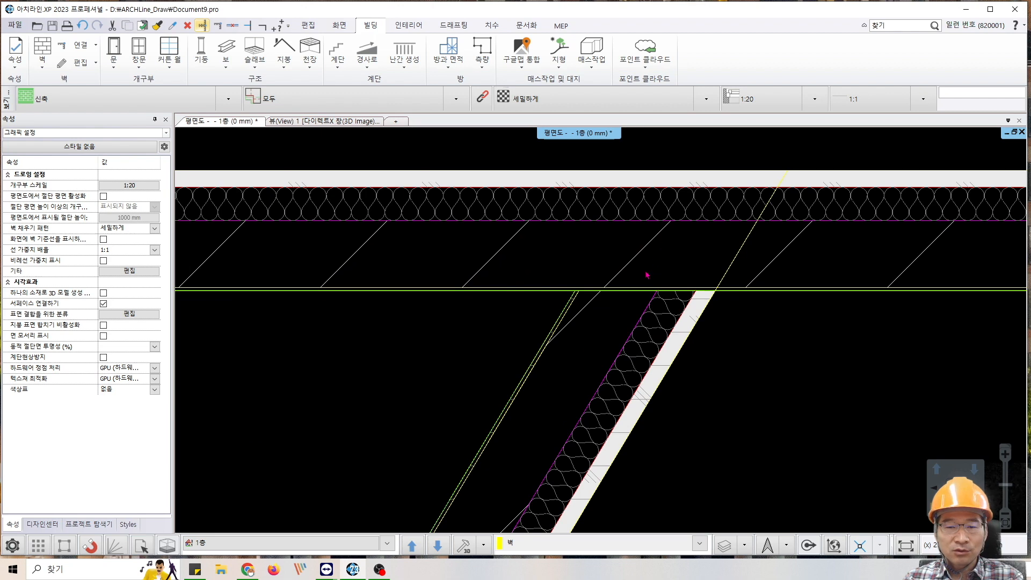
scroll(643, 314, down, 3)
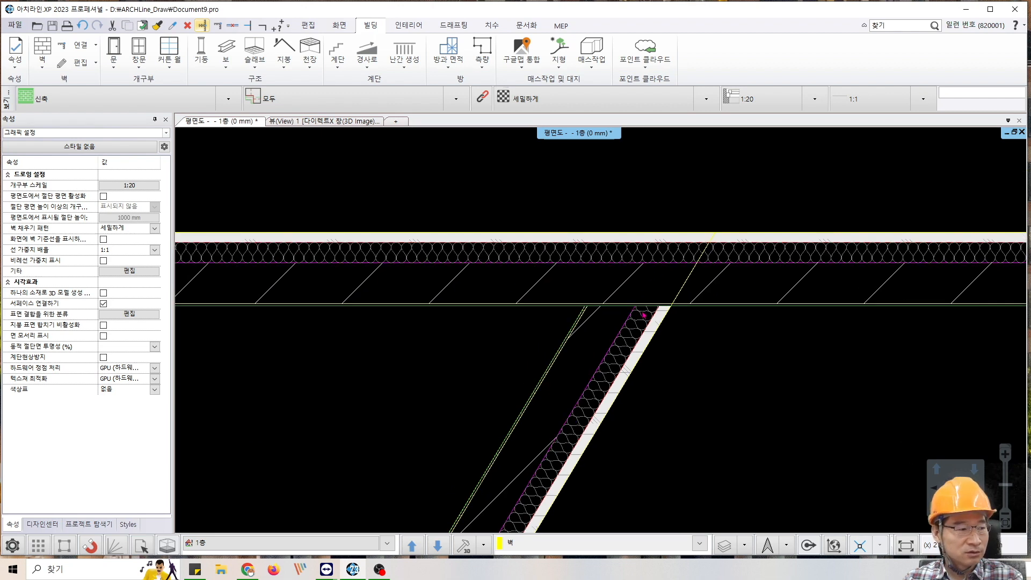
Step: Draw a slanted line about 2623 mm long across the single-layer wall outside the outline
scroll(654, 350, down, 2)
middle_drag(954, 410, 913, 352)
mouse_move(913, 352)
mouse_down()
mouse_move(872, 346)
mouse_move(754, 235)
mouse_up()
key(Escape)
scroll(728, 297, up, 2)
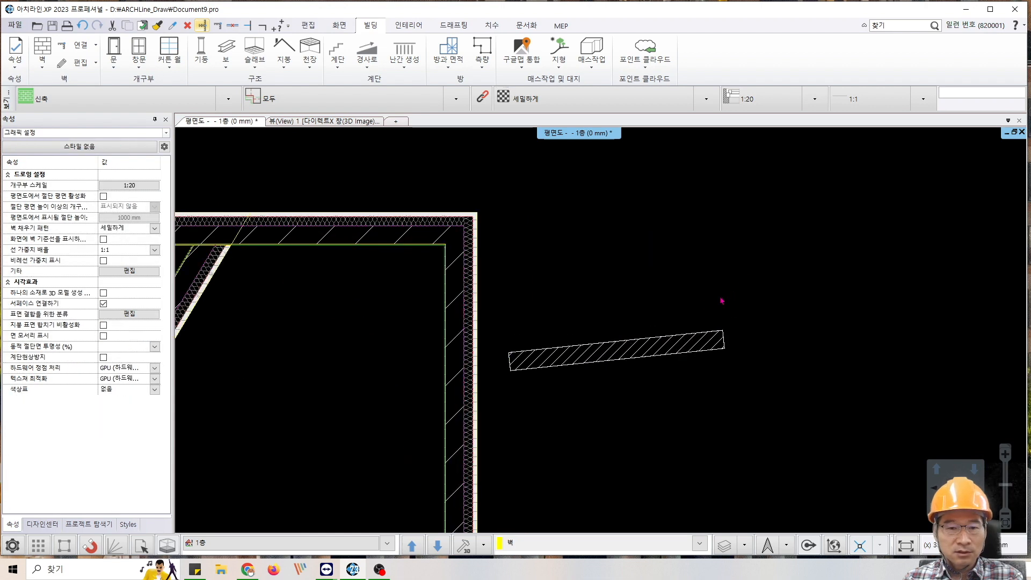
scroll(529, 322, up, 3)
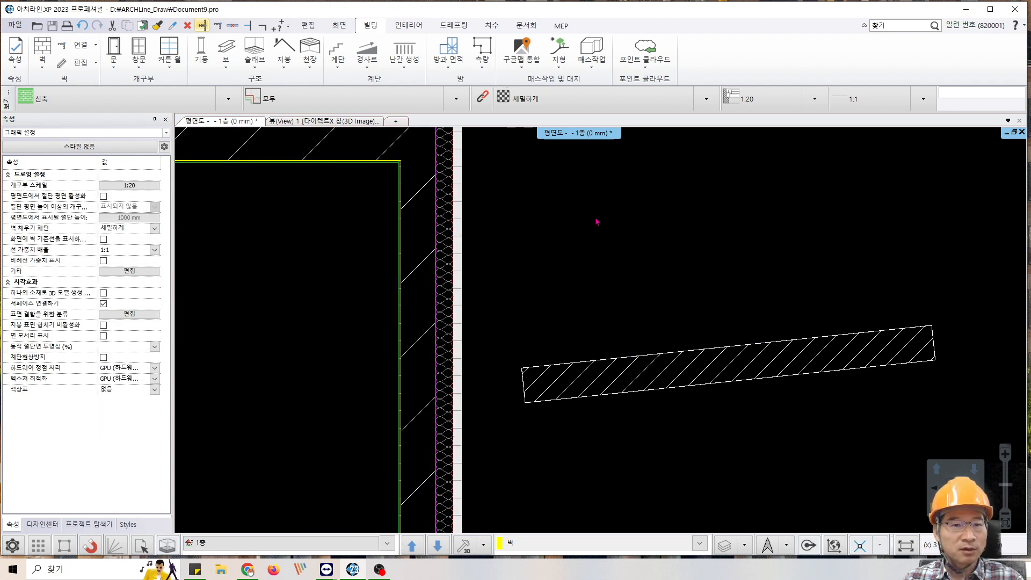
scroll(625, 272, down, 2)
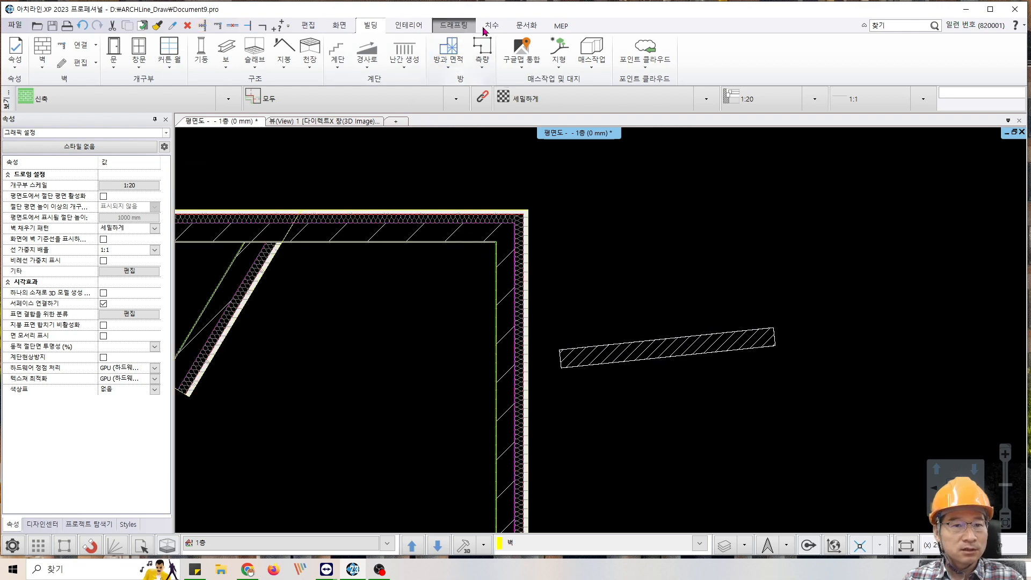
click(454, 25)
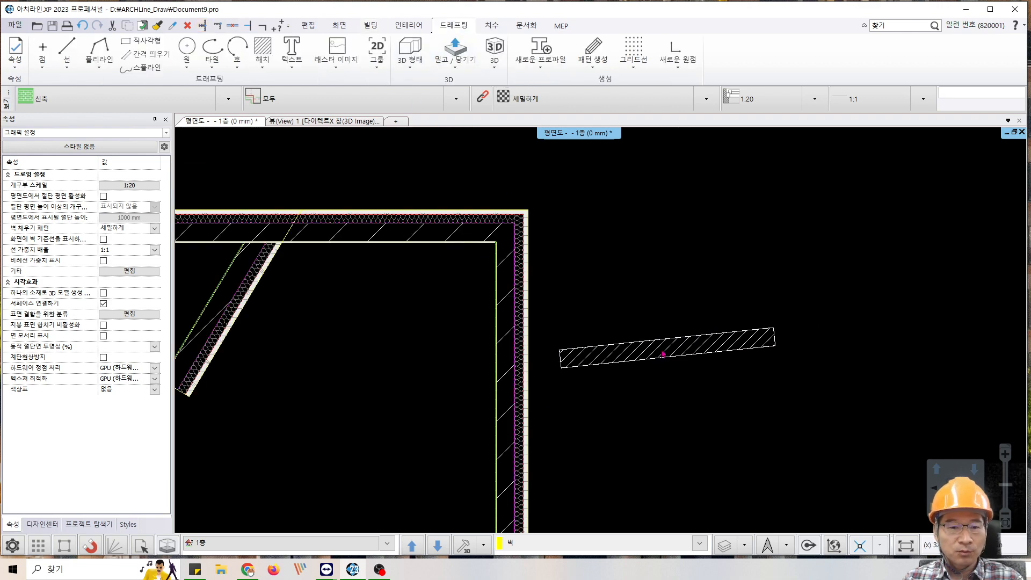
click(67, 49)
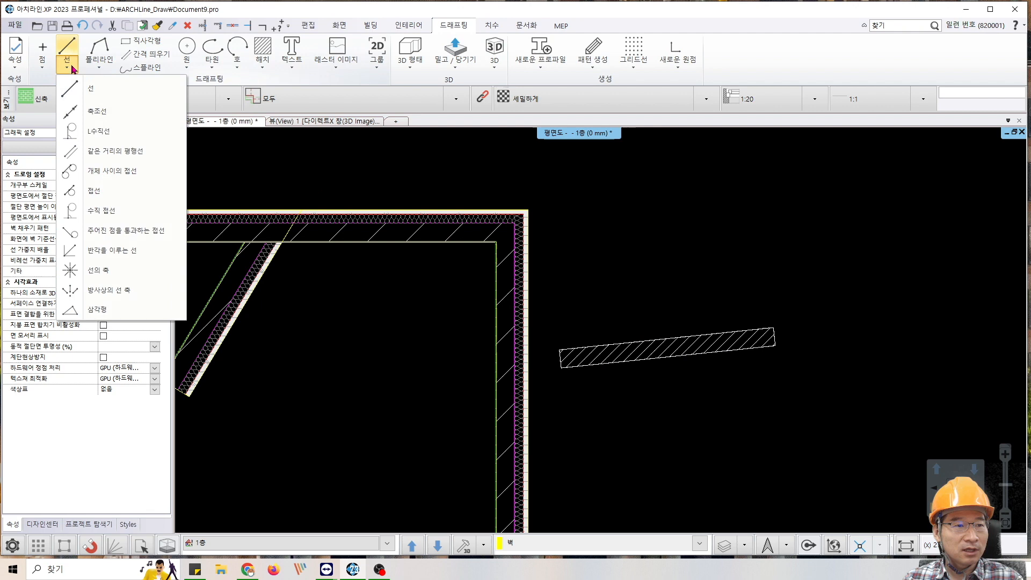
click(96, 88)
click(603, 299)
click(798, 435)
key(Escape)
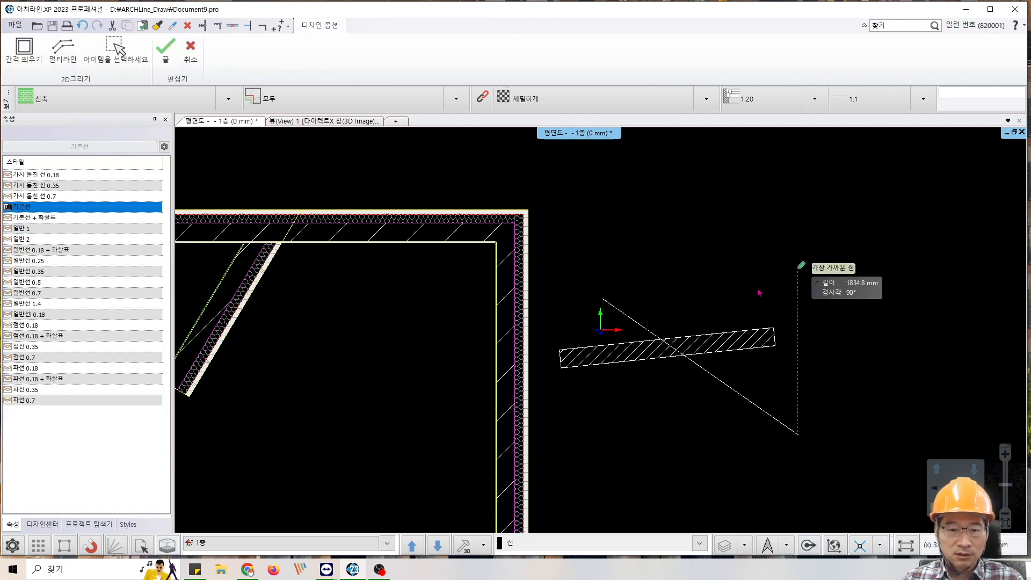
Step: Split the single-layer wall with the cut-by-line command (선으로 자르기), picking two points along the slanted line from its crossing with the wall's upper edge
scroll(859, 306, up, 3)
middle_drag(462, 397, 517, 322)
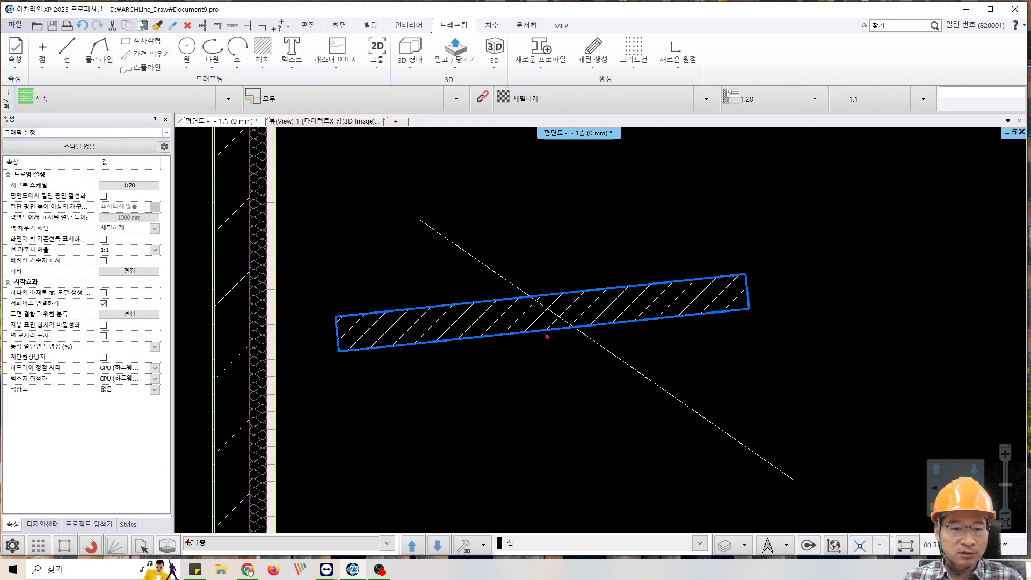
right_click(542, 334)
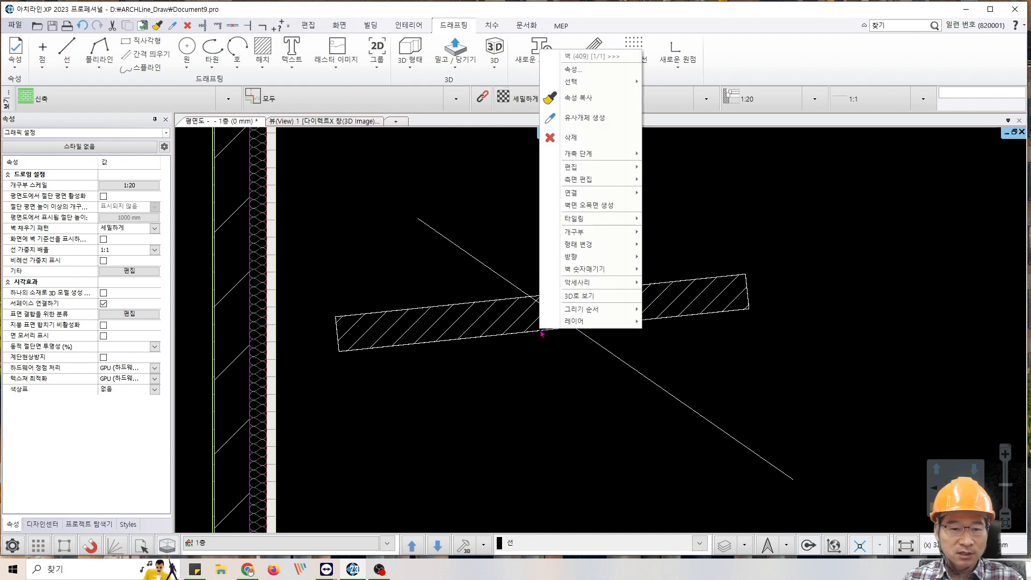
mouse_move(598, 173)
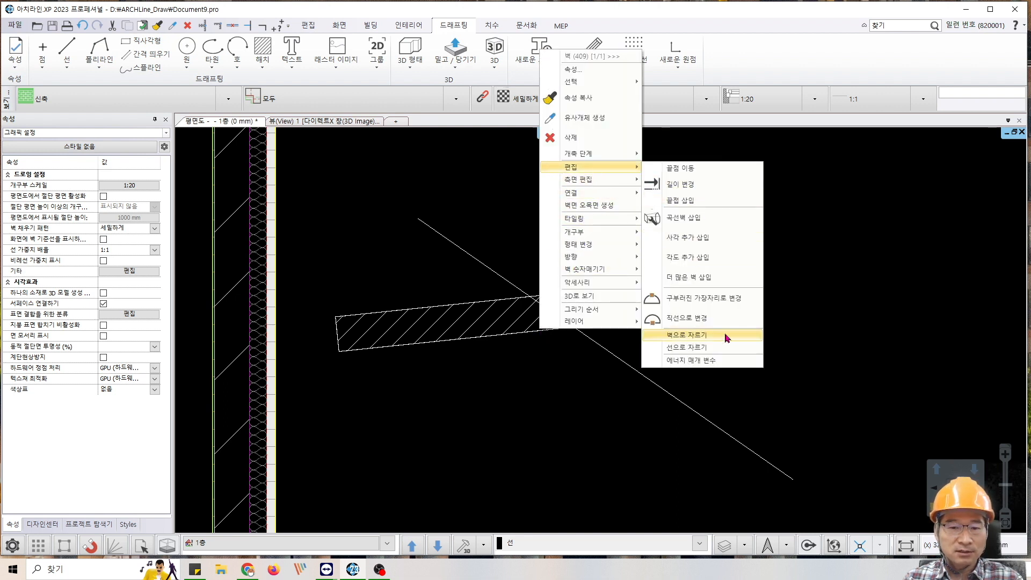
click(725, 351)
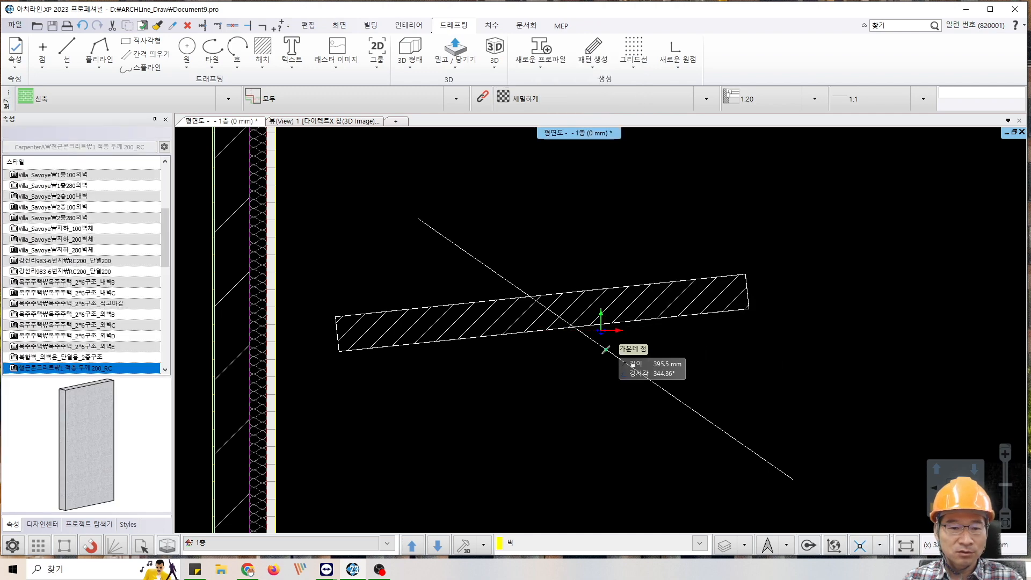
scroll(596, 325, up, 4)
scroll(591, 324, up, 3)
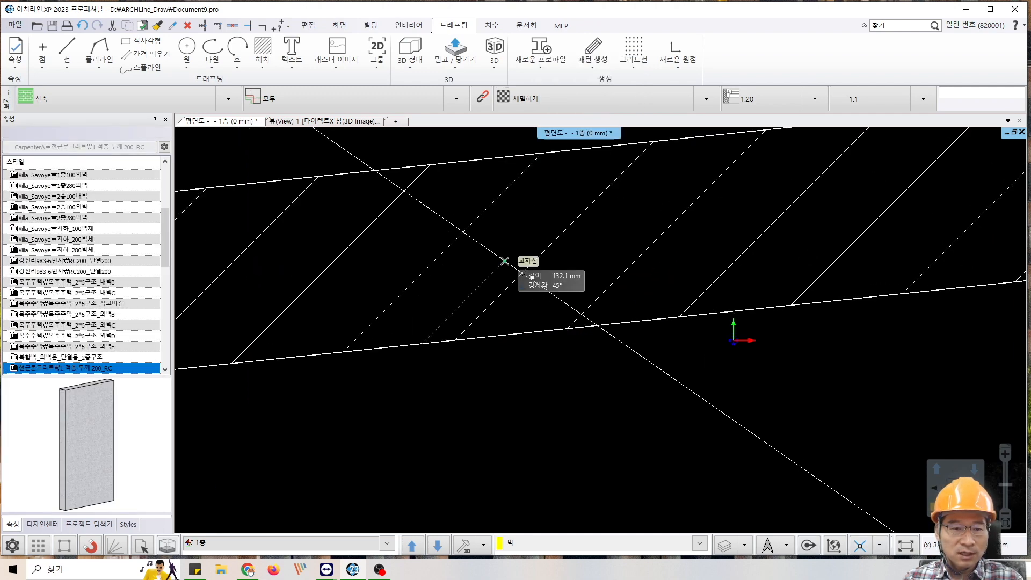
click(375, 170)
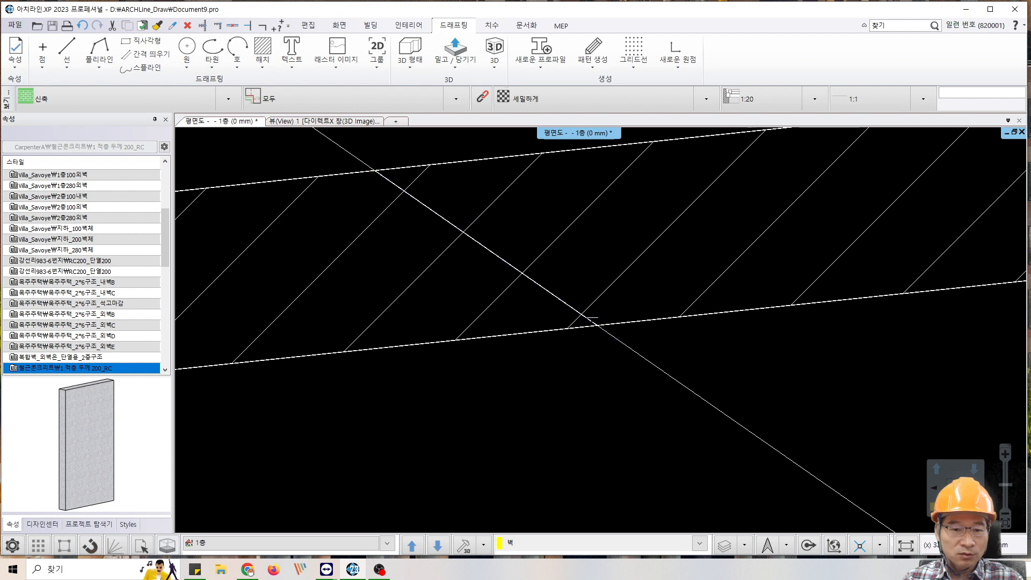
click(648, 363)
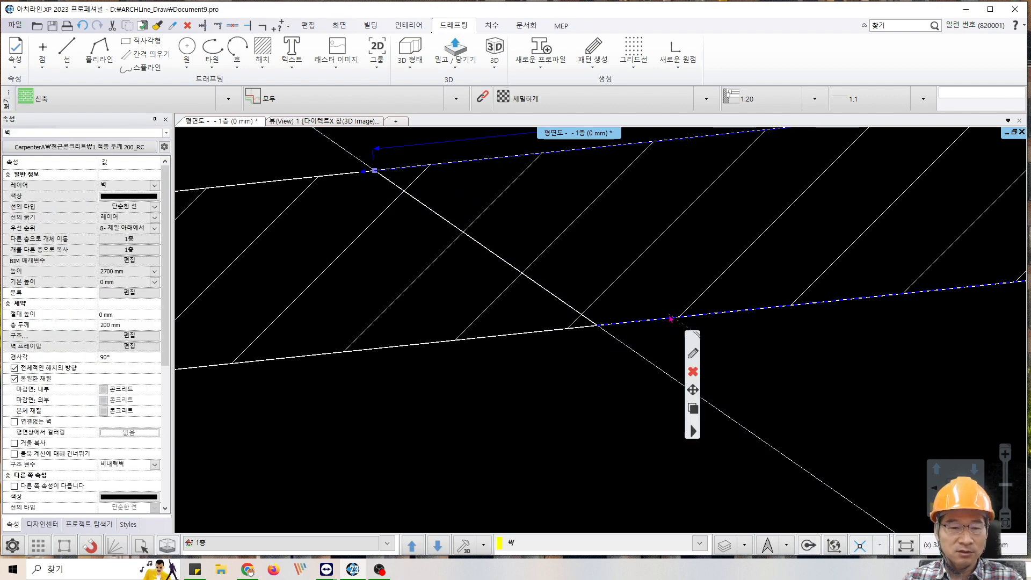
Step: Delete the right-hand piece of the split single-layer wall and the slanted line used for the cut
click(681, 268)
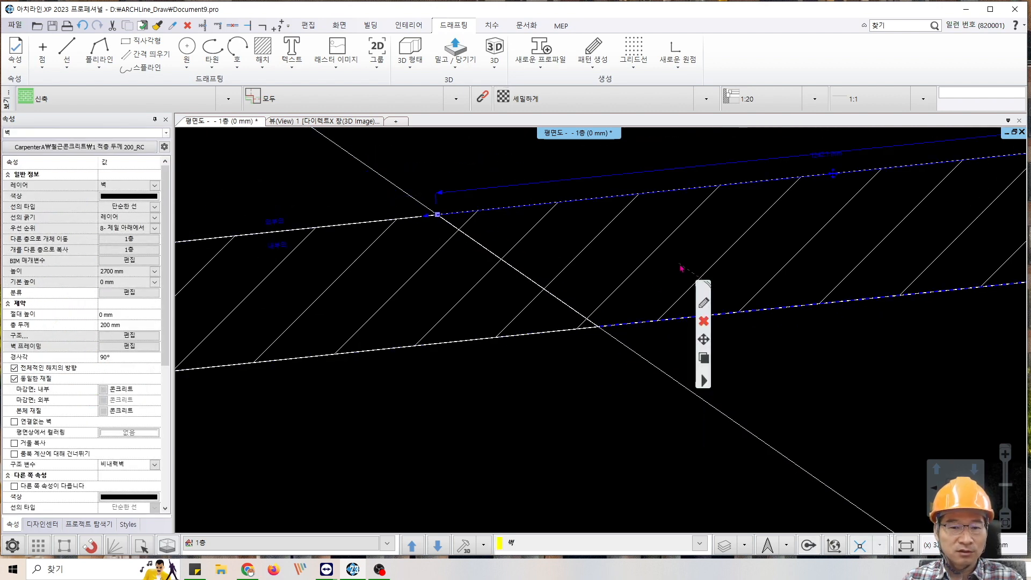
click(703, 321)
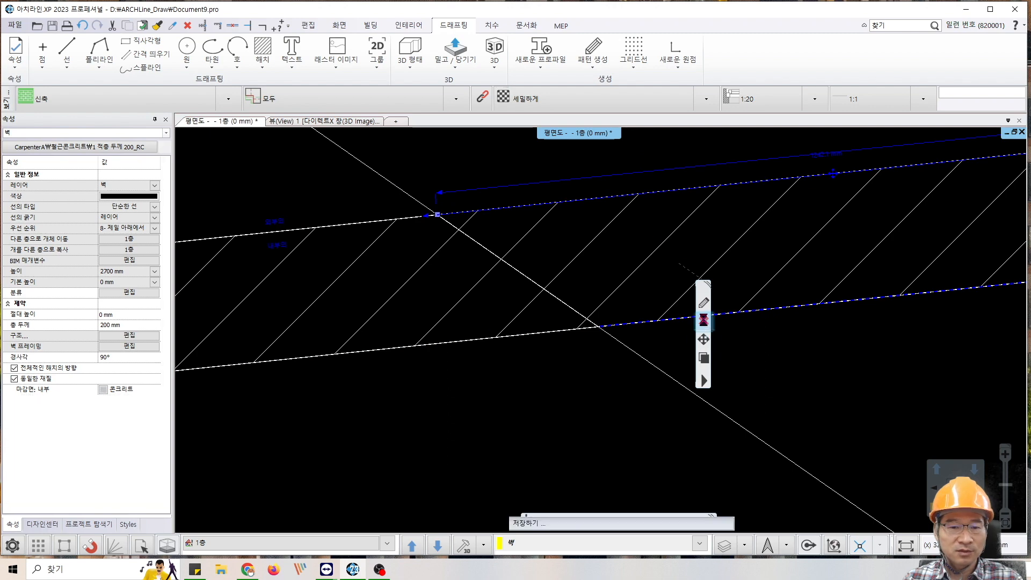
click(678, 373)
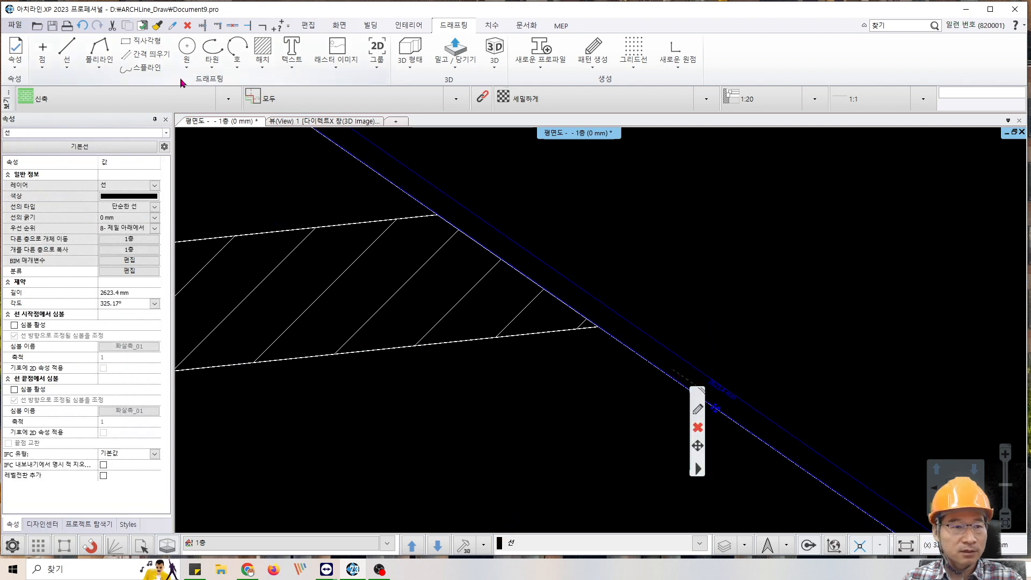
click(188, 25)
scroll(612, 295, down, 3)
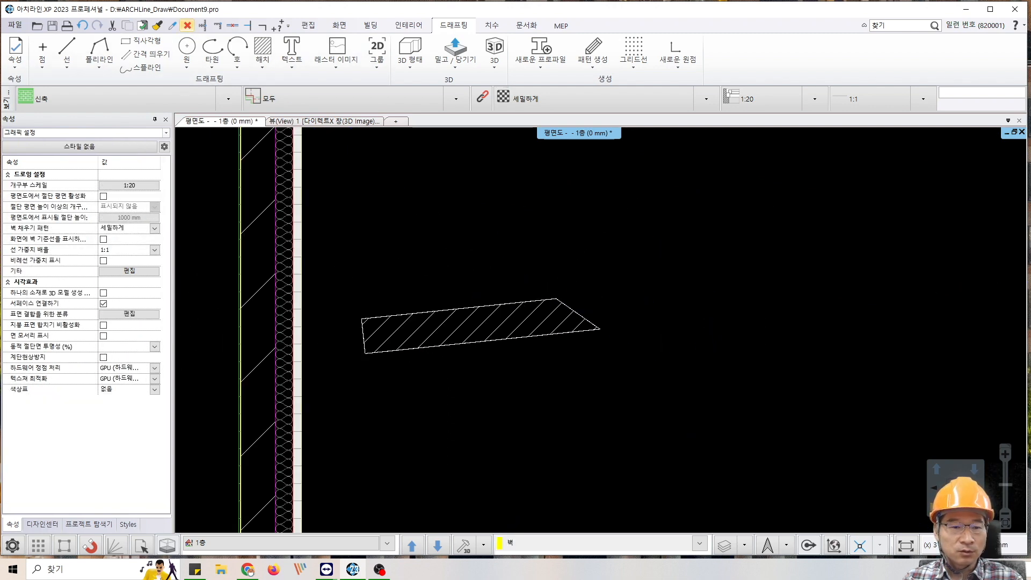
Step: Examine the cut single-layer wall, the overall wall layout, and the slanted wall's junction with the upper wall
middle_drag(519, 312, 684, 325)
scroll(685, 325, up, 2)
scroll(685, 325, down, 5)
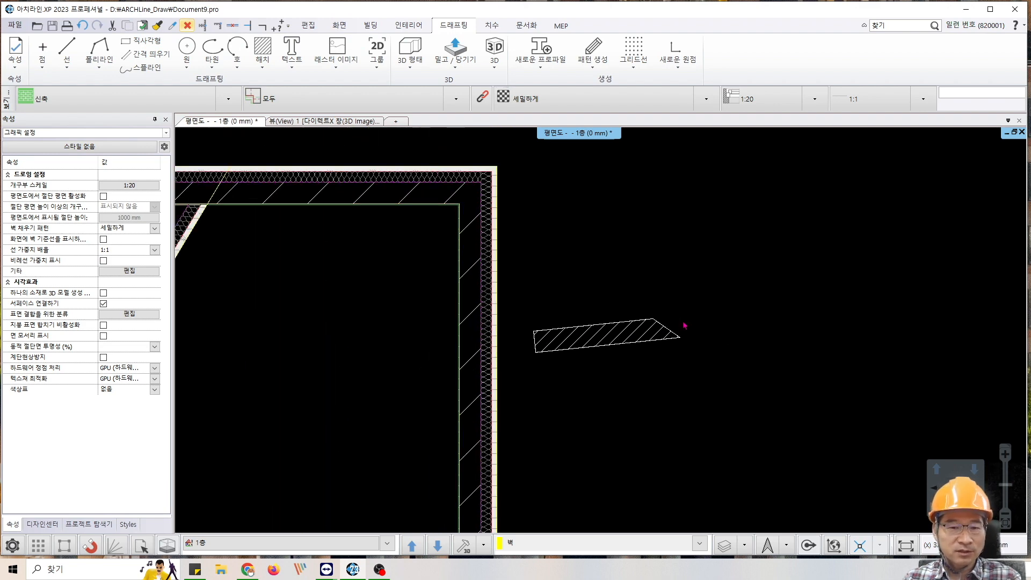
scroll(554, 293, down, 1)
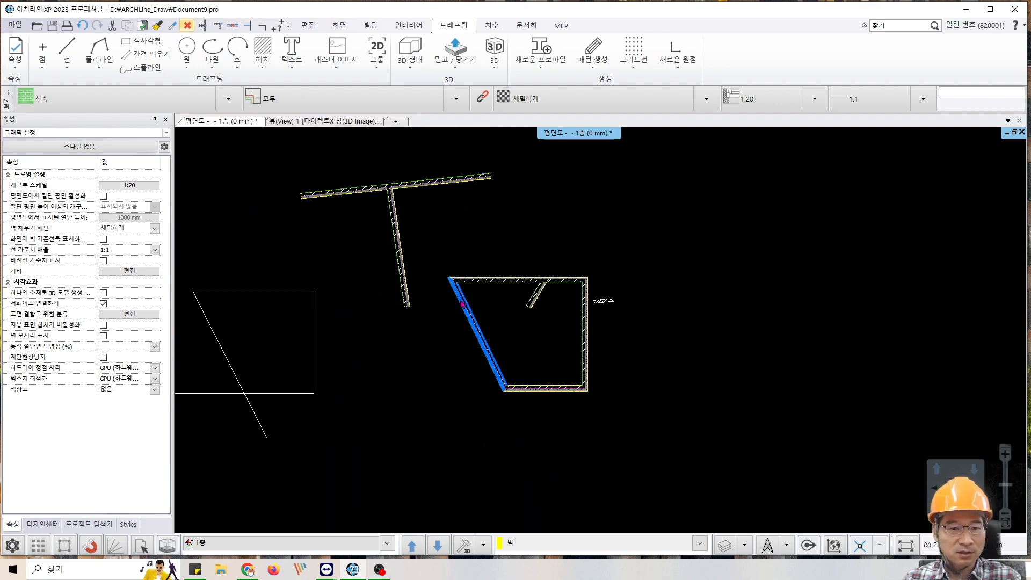
middle_drag(317, 325, 570, 327)
middle_drag(617, 303, 582, 336)
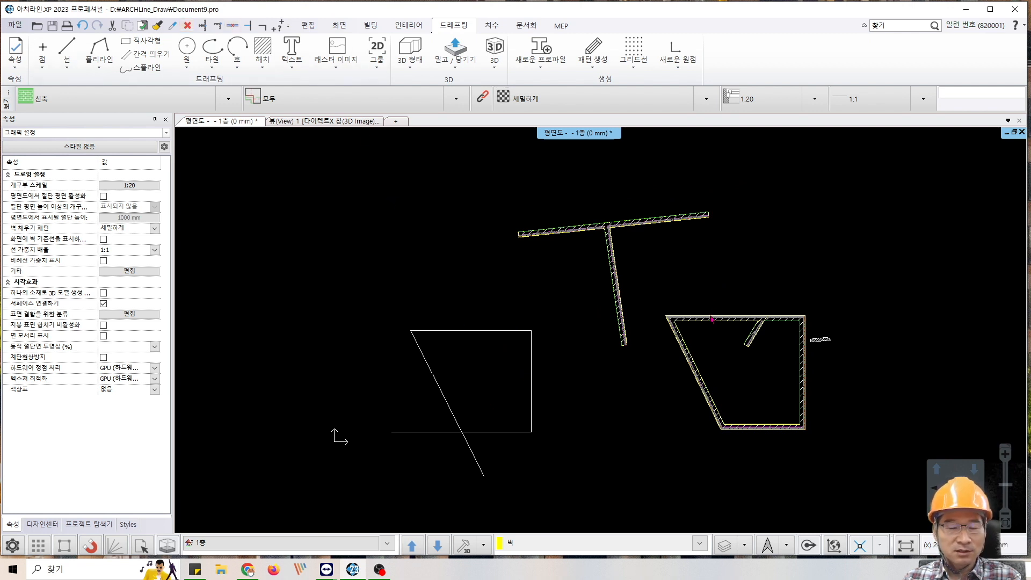
scroll(695, 328, up, 2)
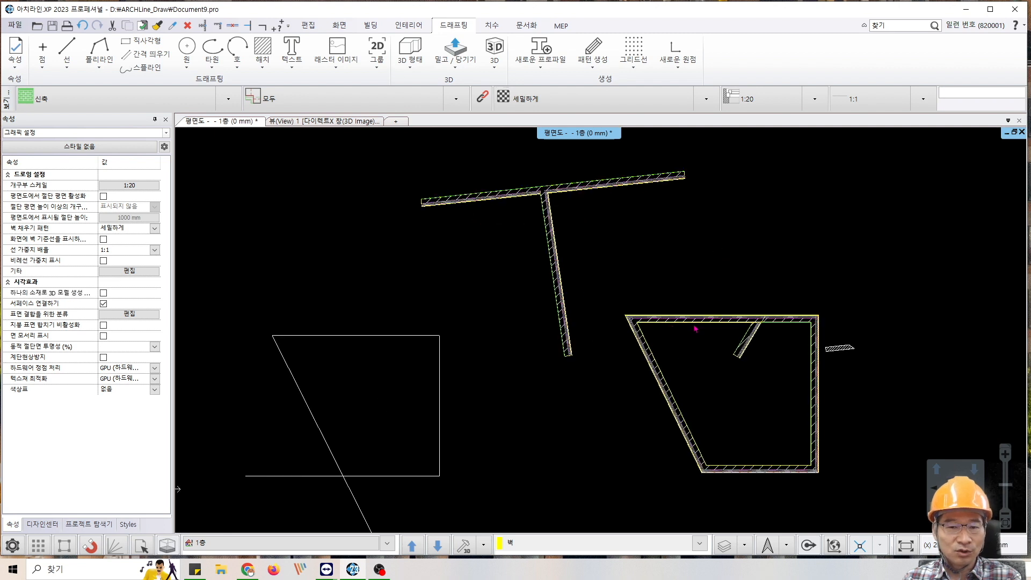
middle_drag(539, 376, 569, 368)
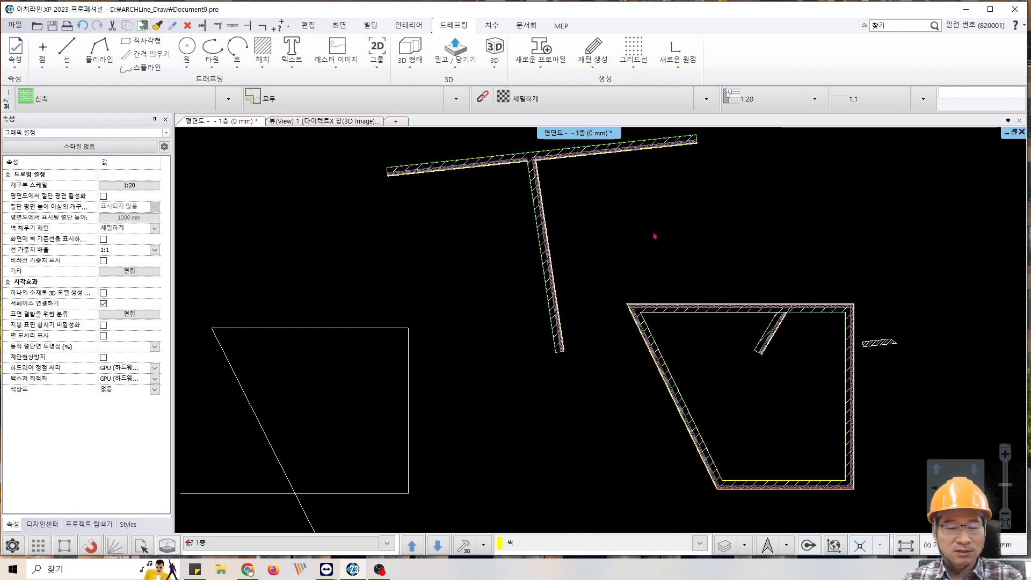
scroll(704, 280, up, 8)
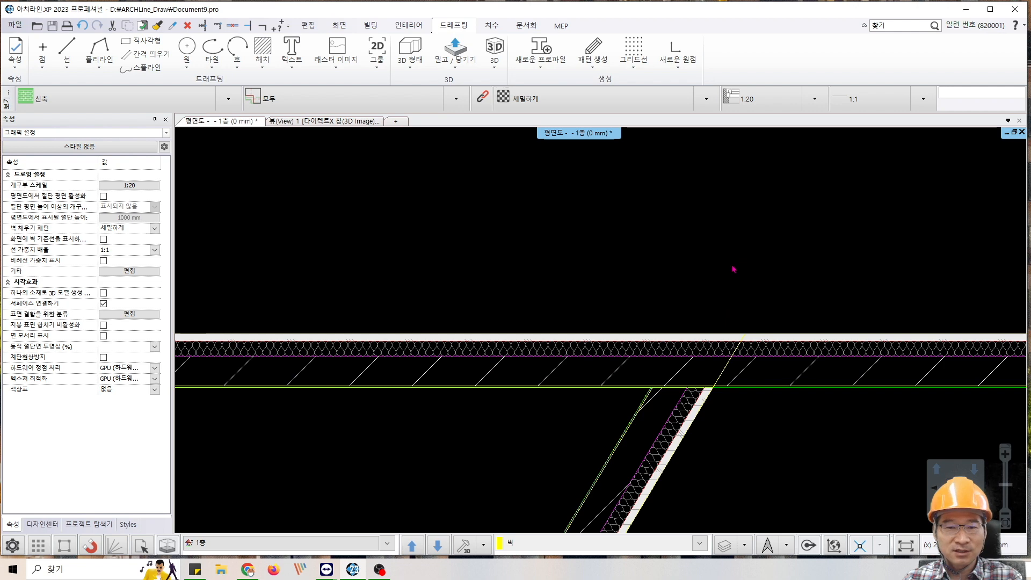
scroll(732, 318, down, 5)
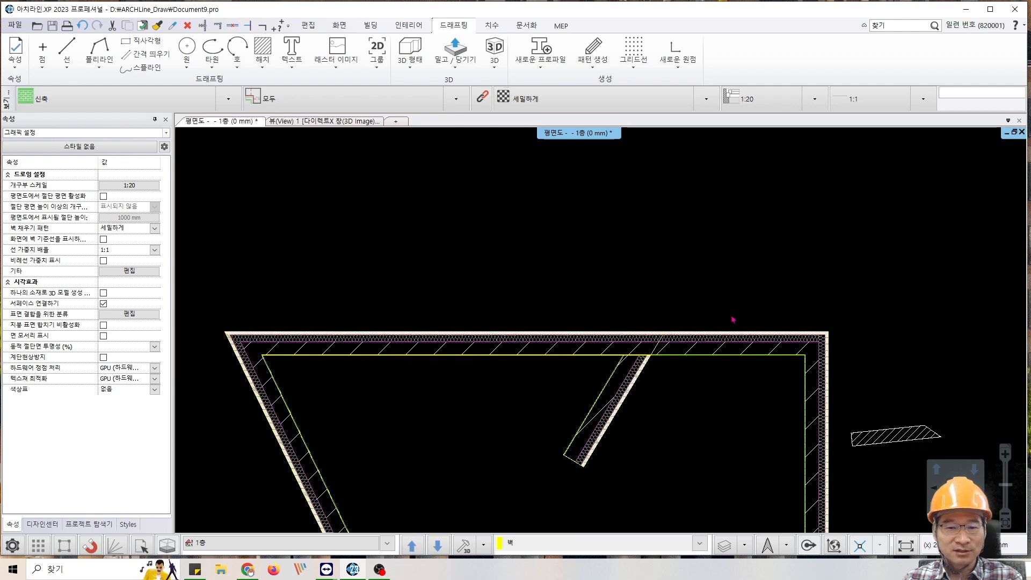